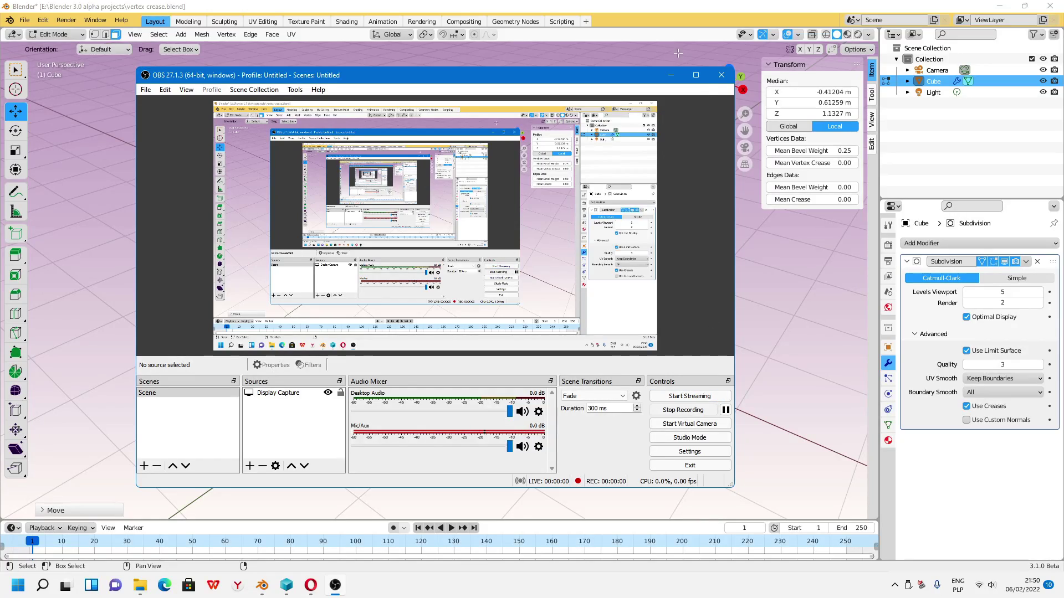
Start the OBS recording and orbit around the star-shaped subdivided mesh.
click(672, 74)
middle_drag(439, 242, 554, 314)
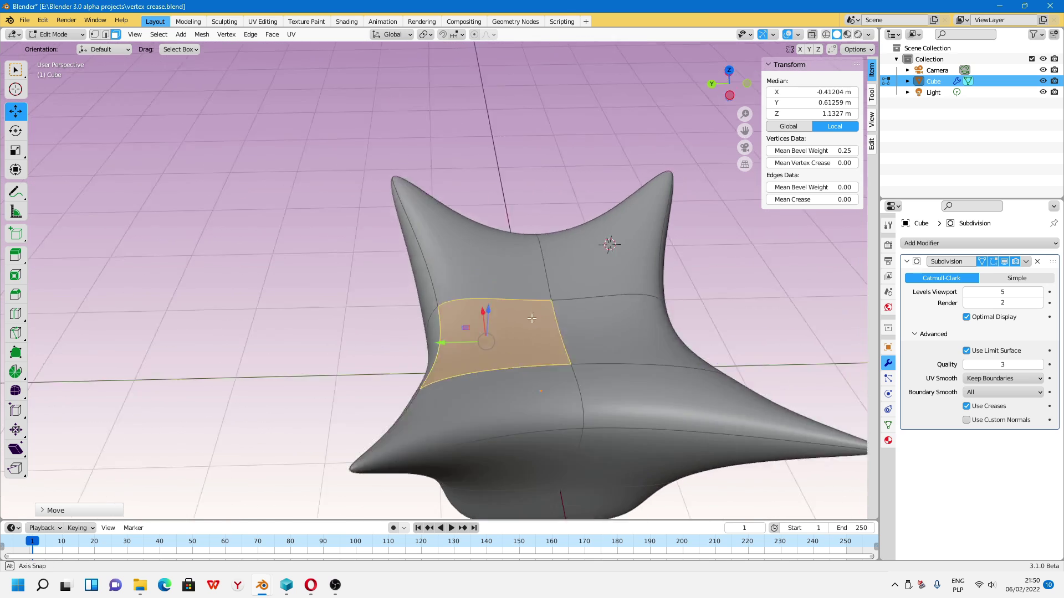
middle_drag(620, 345, 543, 360)
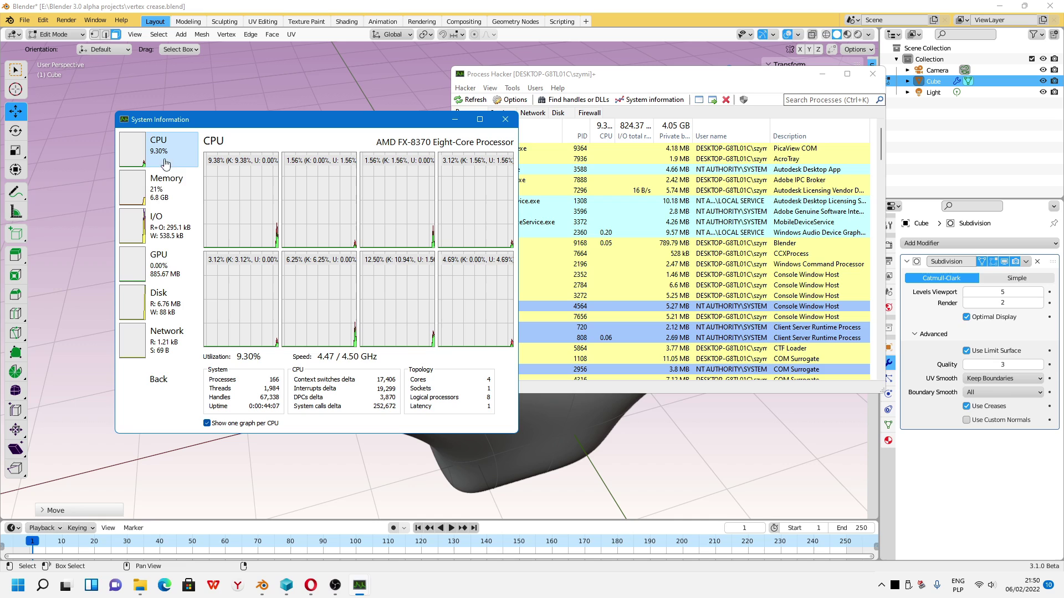
Check GPU usage in Process Hacker's System Information, then minimise the monitor windows.
click(166, 264)
click(456, 119)
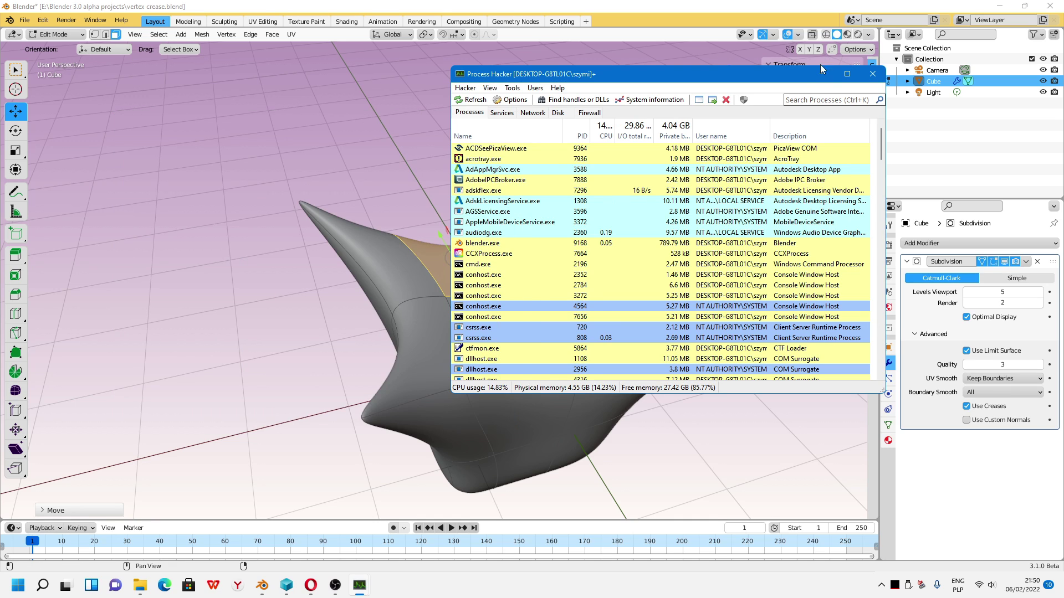
click(822, 74)
middle_drag(556, 291, 408, 325)
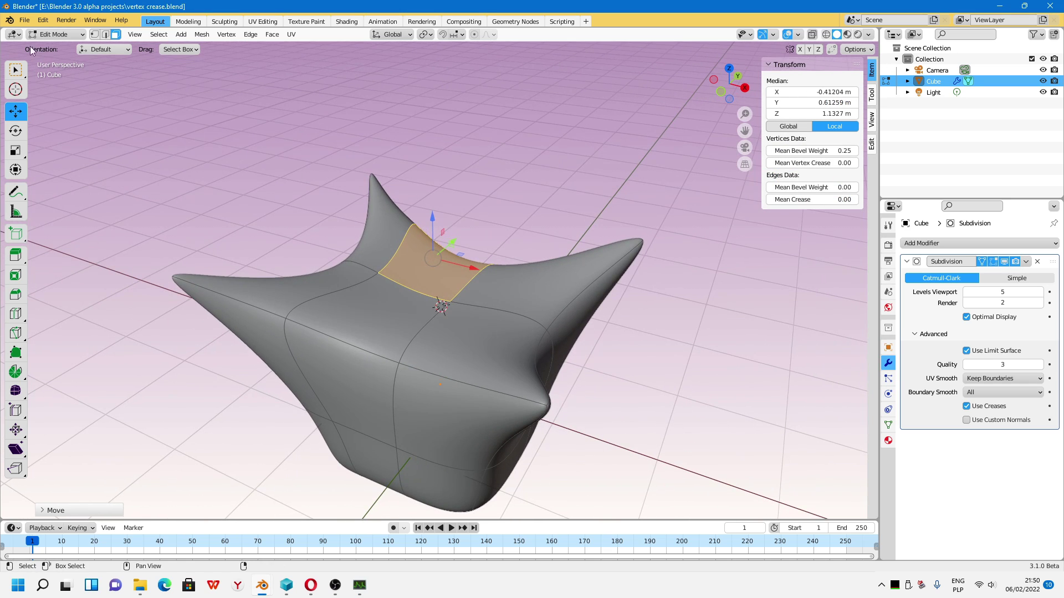
click(9, 20)
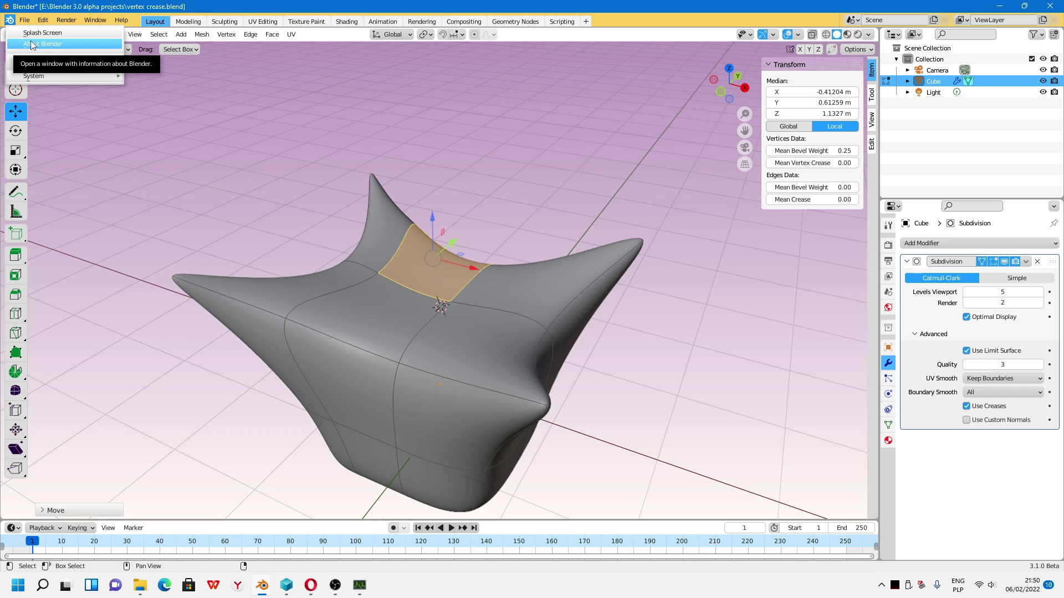
click(39, 32)
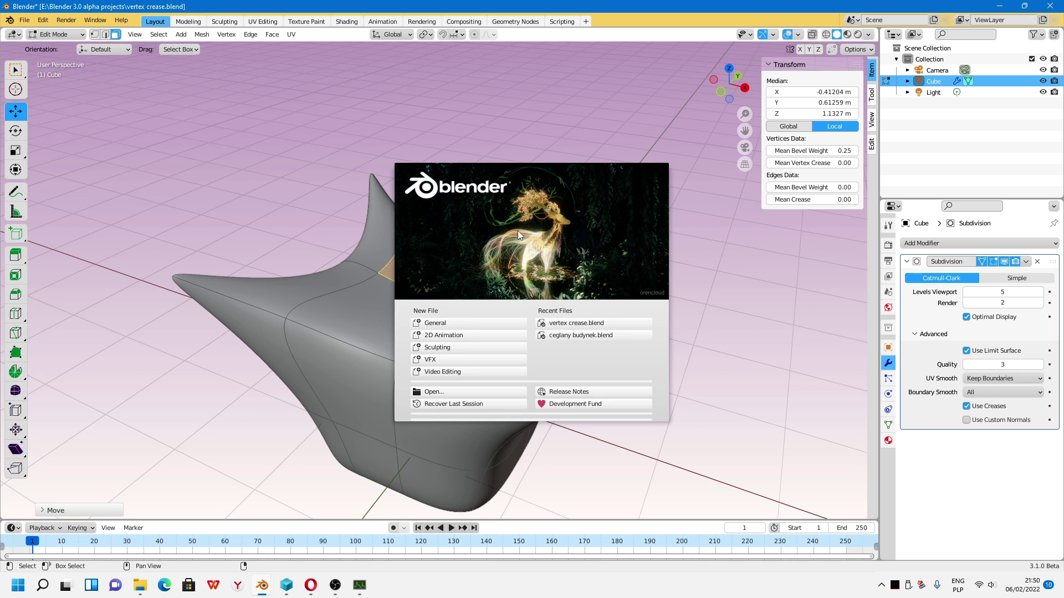
click(481, 228)
middle_drag(481, 228, 554, 238)
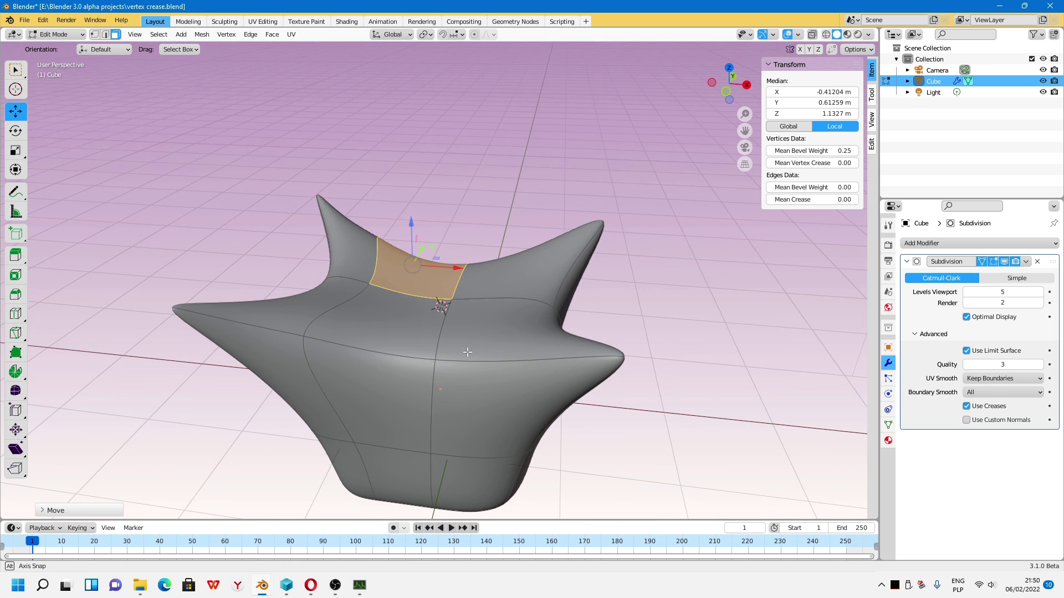
Switch off Optimal Display on the Subdivision modifier and orbit to a closer, lower view.
click(967, 317)
middle_drag(499, 277, 277, 166)
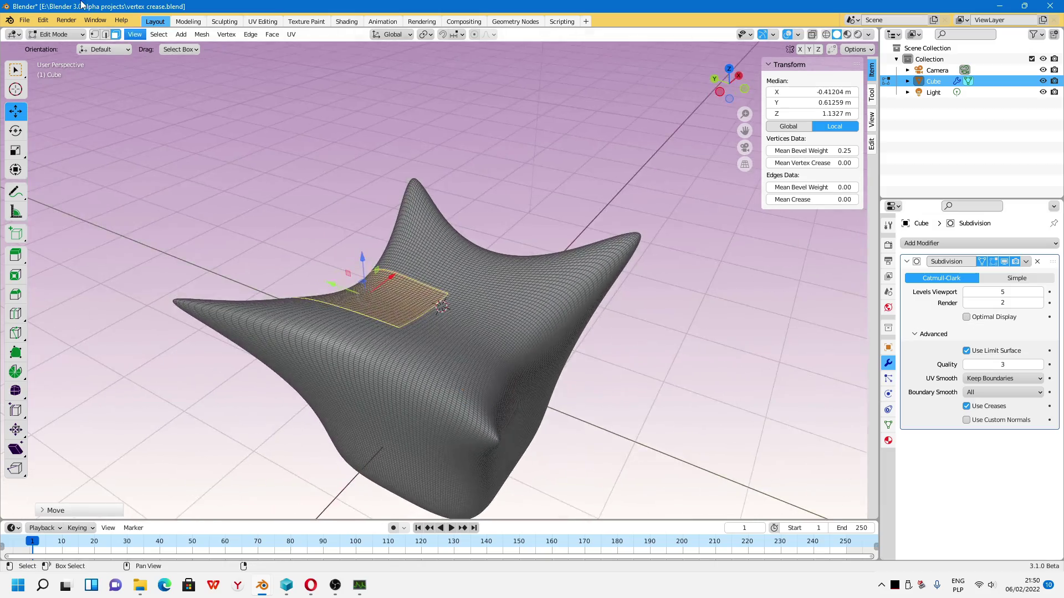
mouse_move(410, 317)
middle_down()
mouse_move(475, 356)
mouse_move(503, 301)
middle_up()
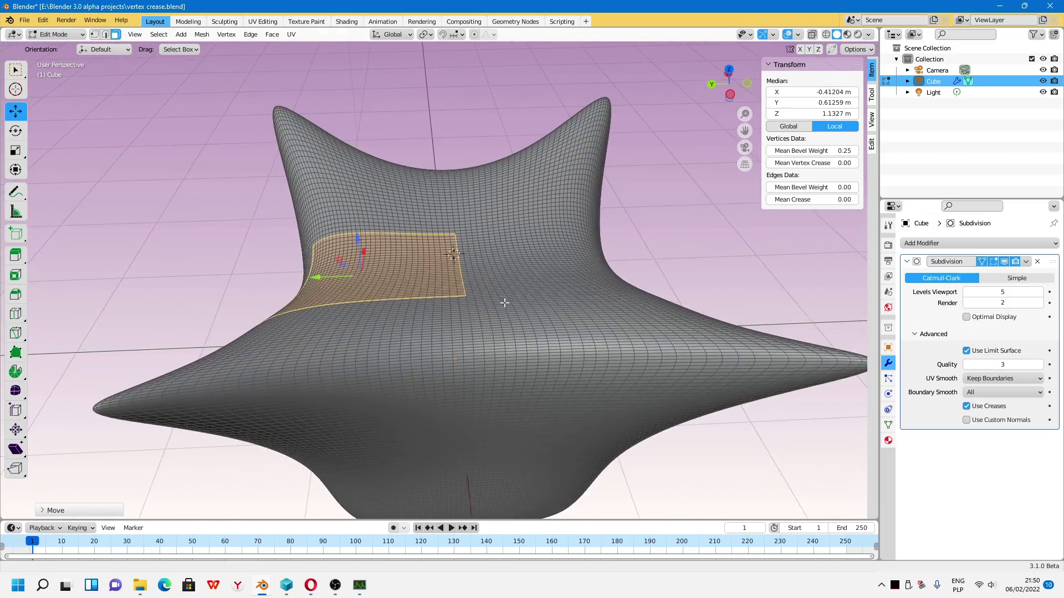
click(43, 20)
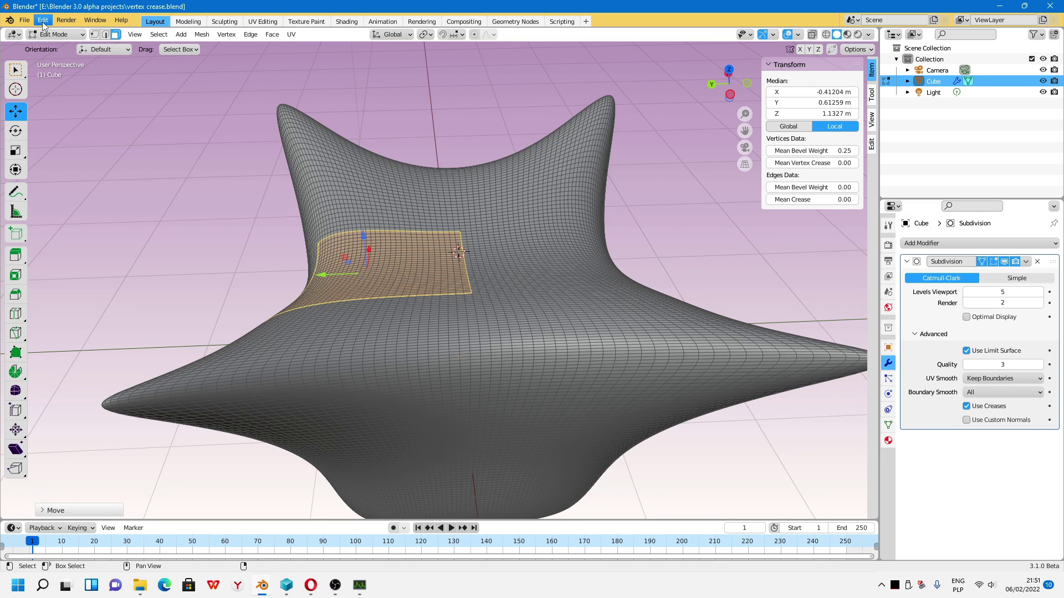
click(43, 20)
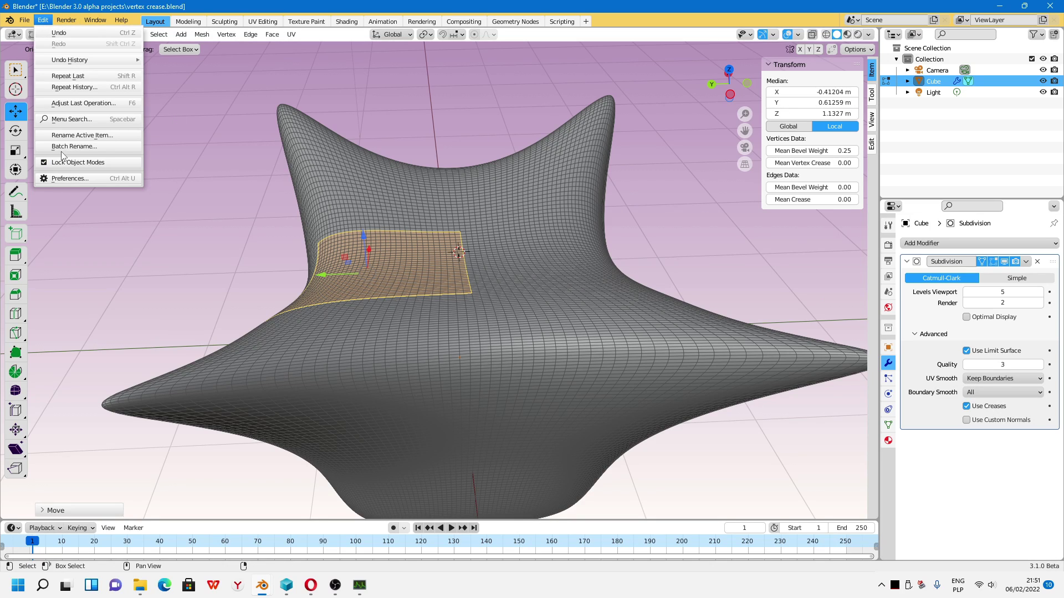
Turn off GPU Subdivision in the Viewport preferences, then close Preferences and orbit the mesh.
click(69, 181)
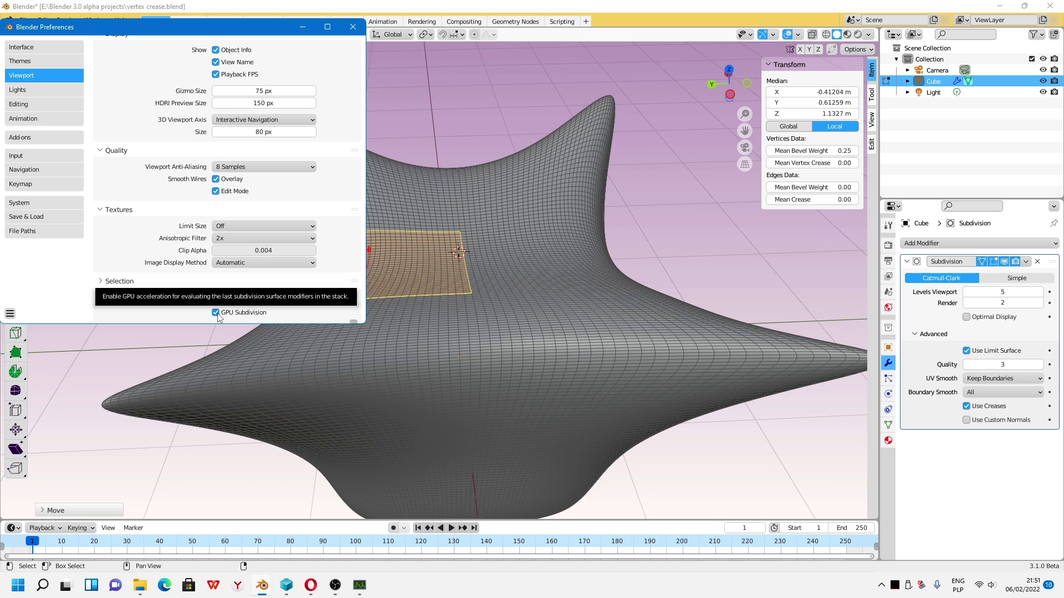
click(302, 27)
middle_drag(421, 266, 616, 323)
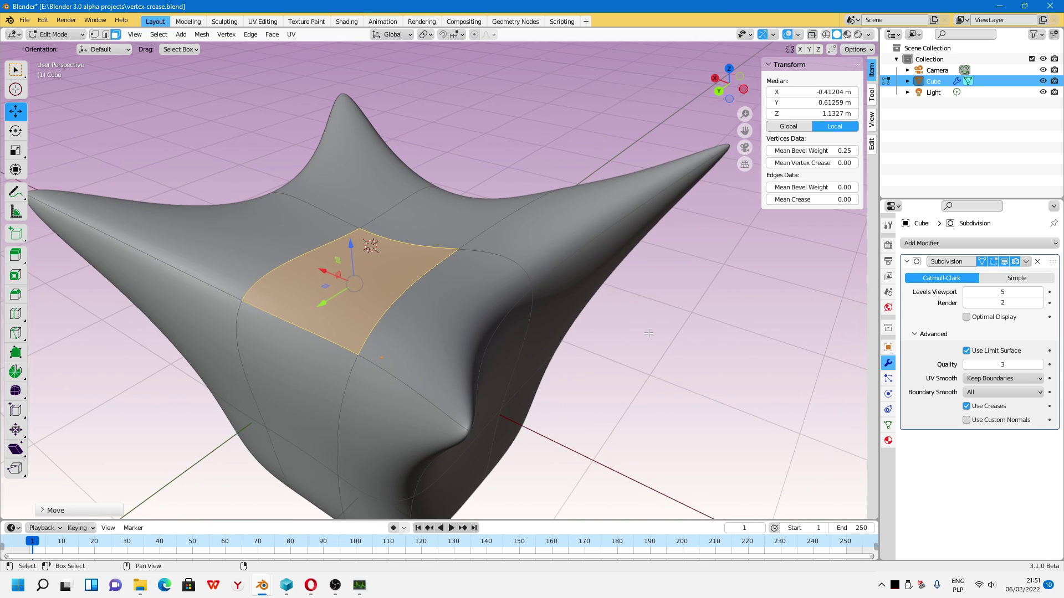
Re-enable Optimal Display and raise the top face slightly along Z.
click(966, 318)
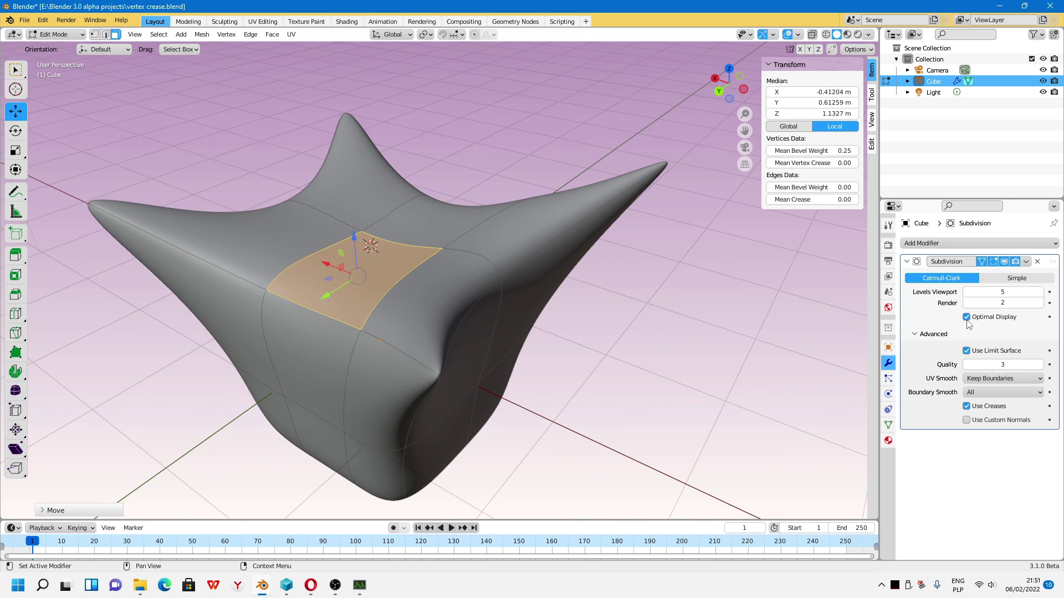
mouse_move(355, 250)
mouse_down()
mouse_move(362, 210)
mouse_move(360, 255)
mouse_up()
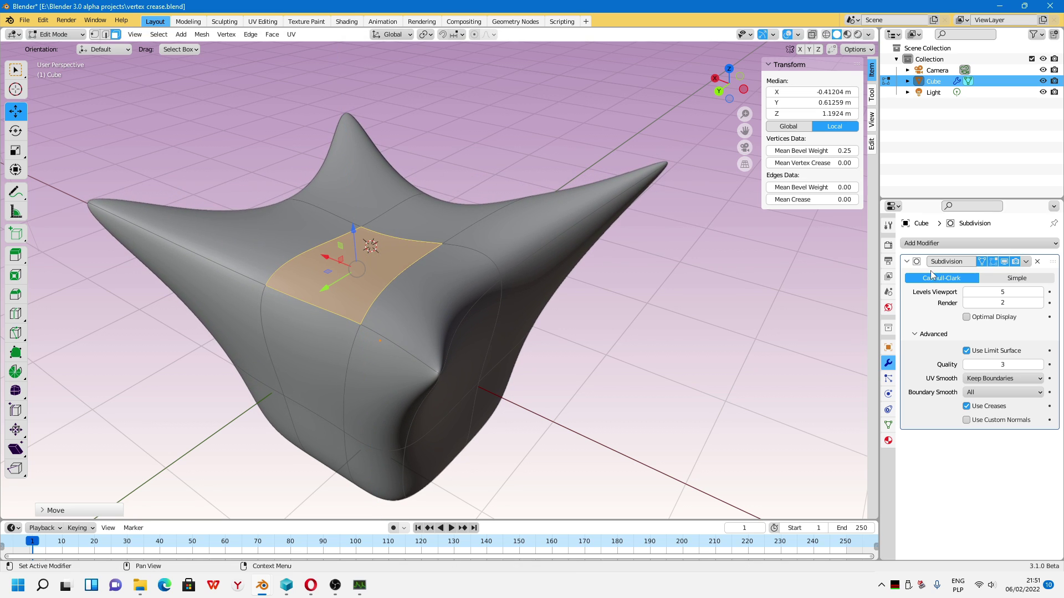
click(967, 317)
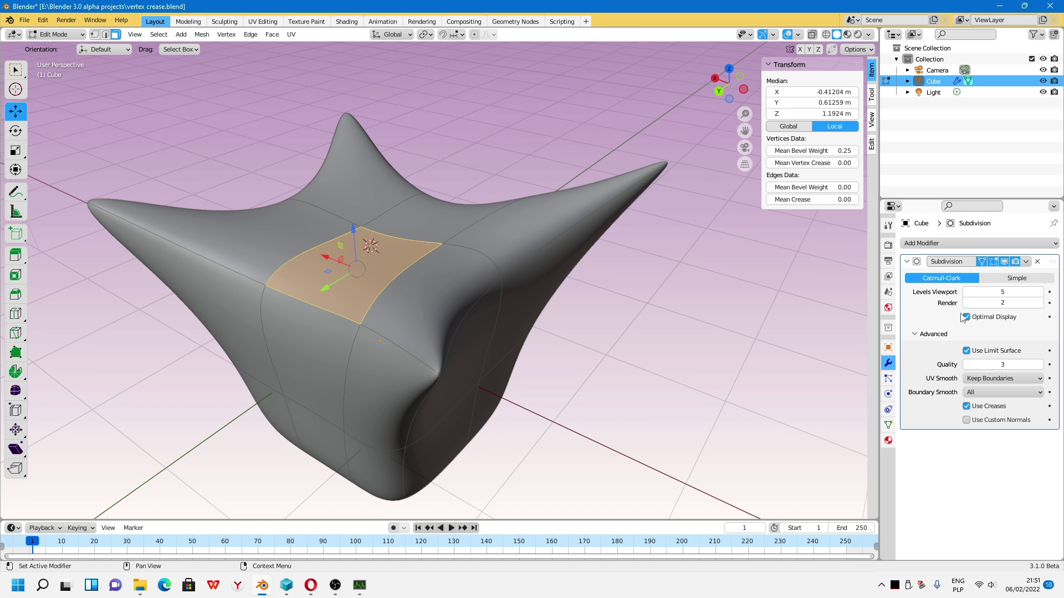
click(1006, 262)
click(442, 145)
Switch to Object Mode and compare Optimal Display off and back on while orbiting.
click(55, 35)
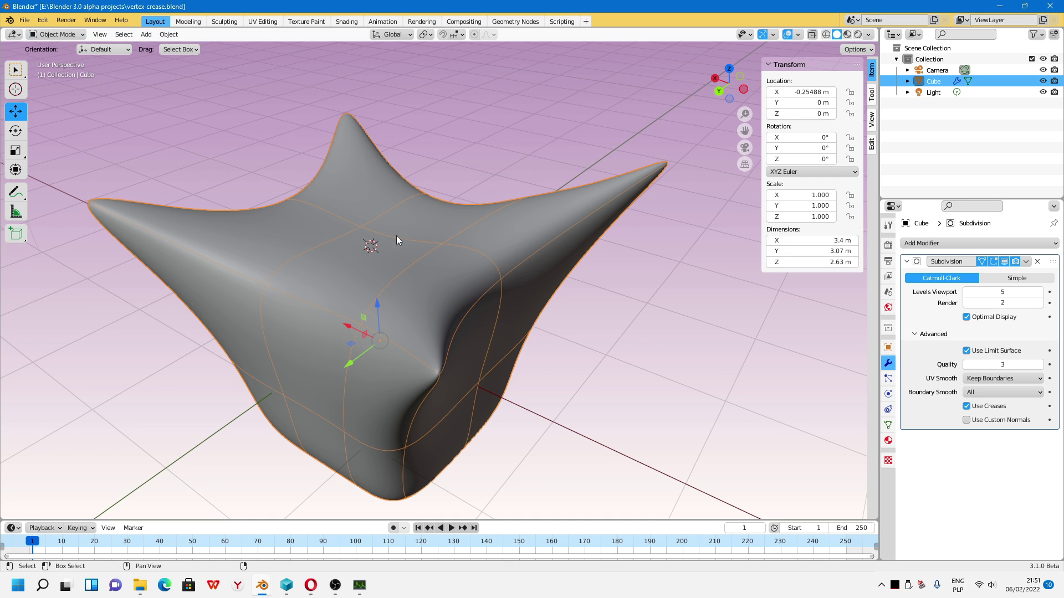
click(966, 317)
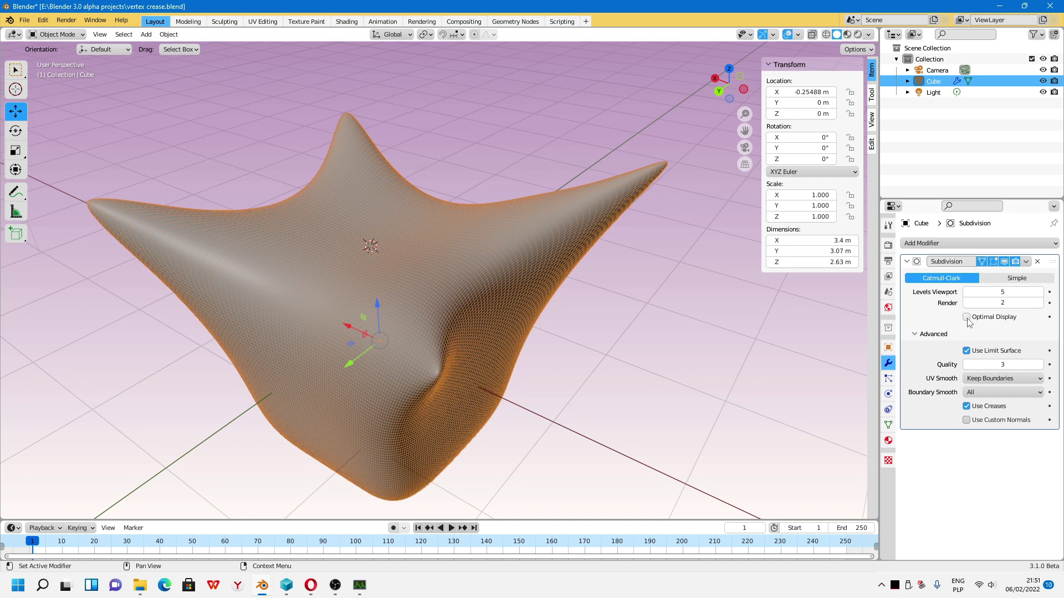
mouse_move(537, 272)
middle_down()
mouse_move(462, 291)
mouse_move(374, 241)
mouse_move(491, 298)
middle_up()
middle_drag(456, 257, 499, 277)
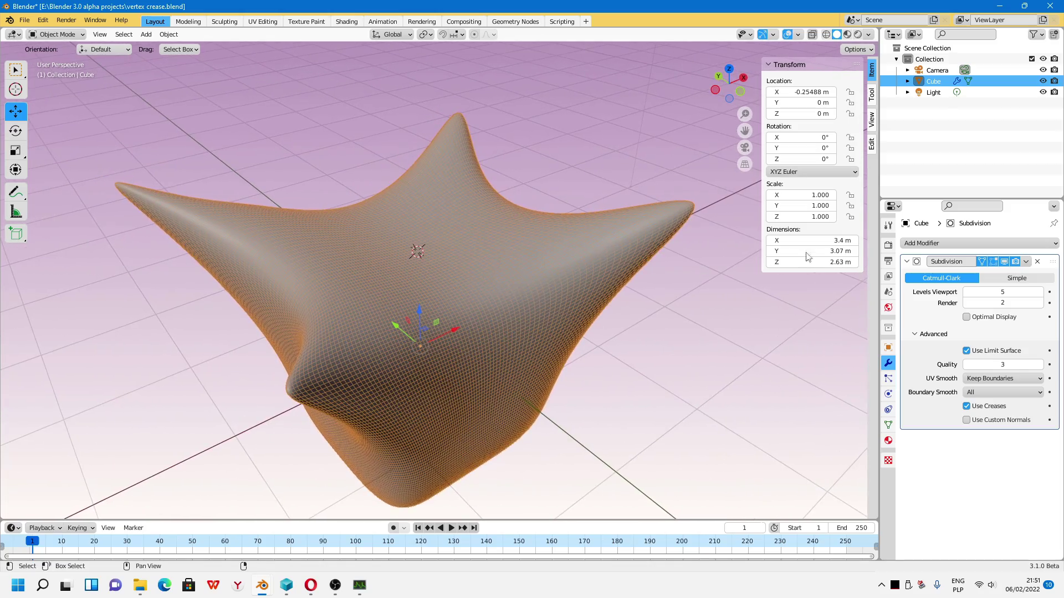
click(966, 317)
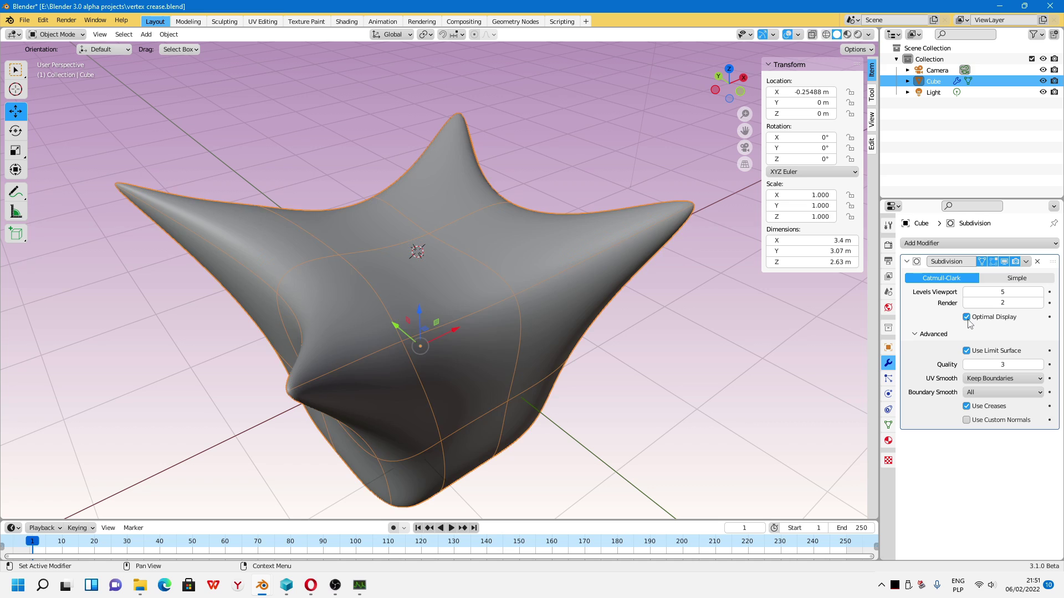
Return to Edit Mode and select a top face of the star mesh.
click(73, 35)
click(50, 59)
click(380, 251)
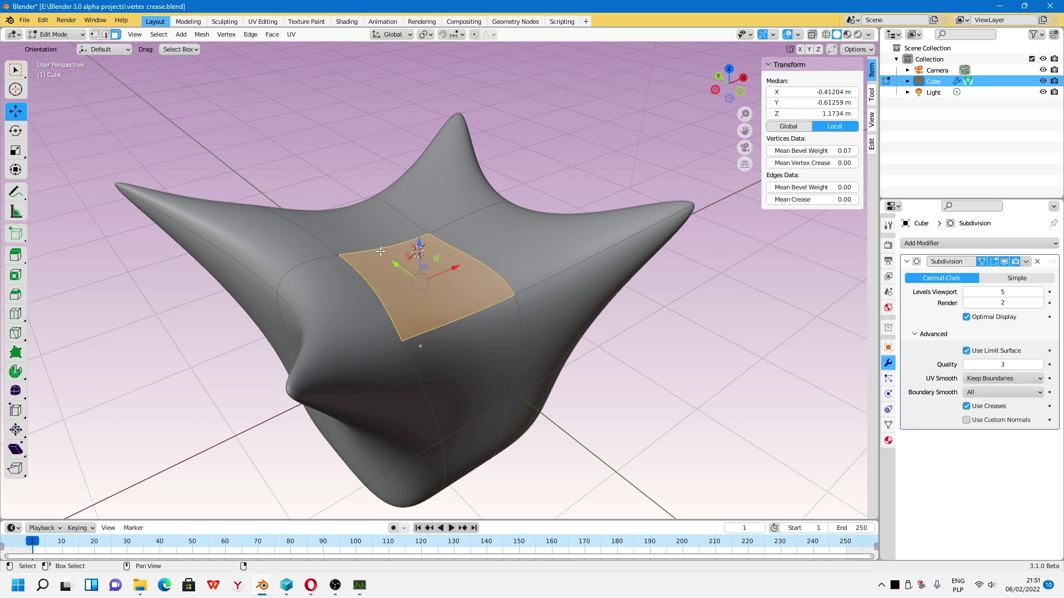
middle_drag(380, 251, 344, 594)
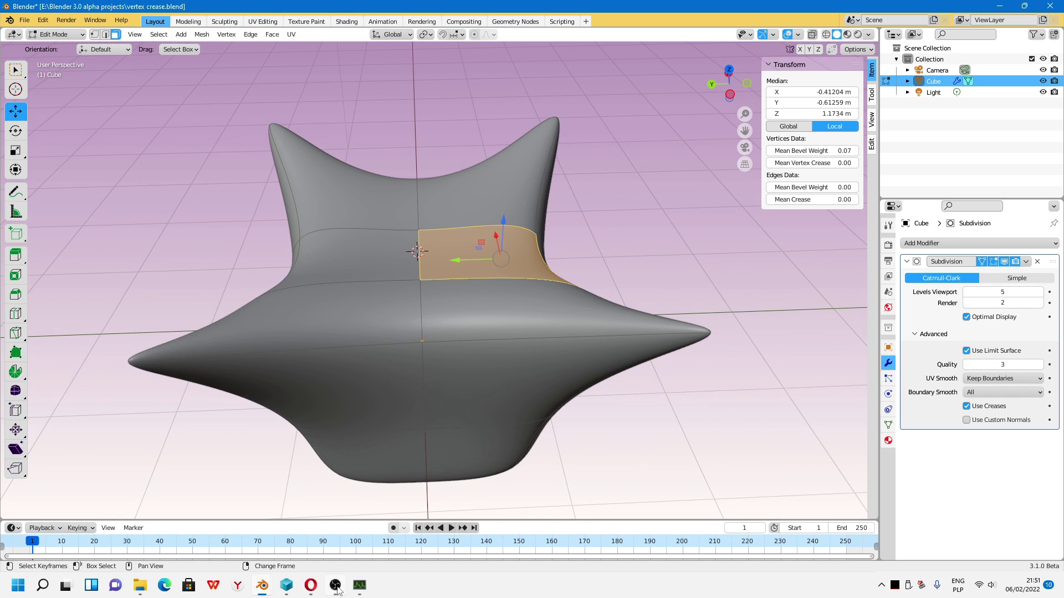
Enable GPU Subdivision in Preferences and turn Optimal Display off on the Subdivision modifier.
mouse_move(261, 585)
click(313, 520)
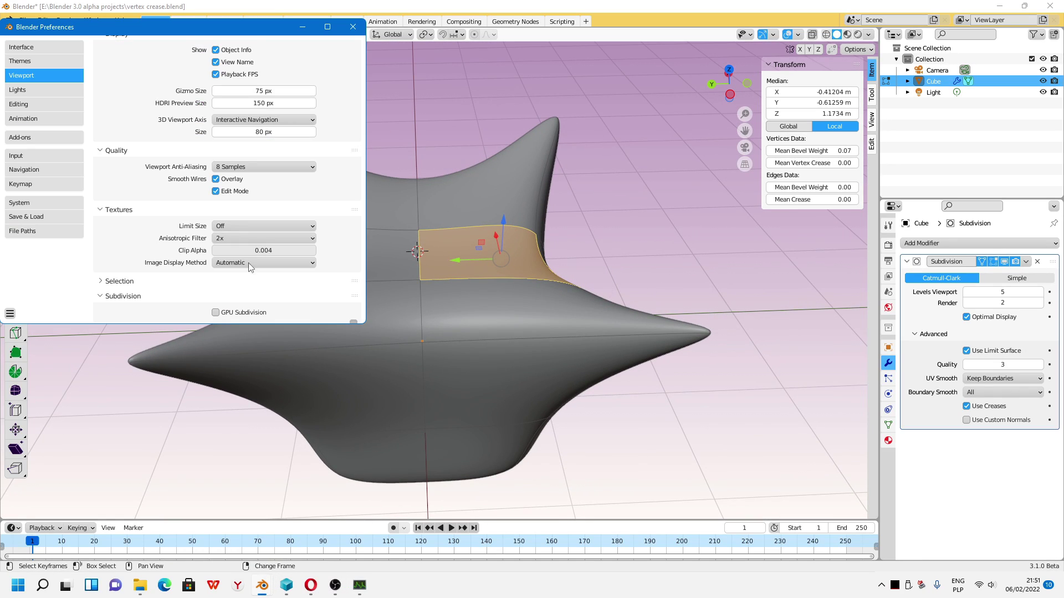
click(457, 277)
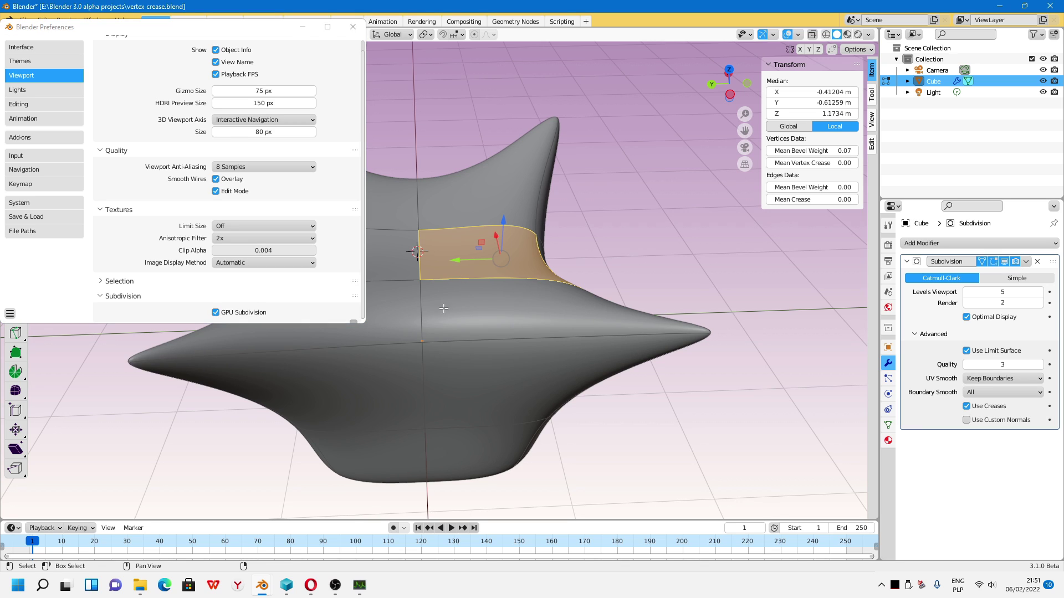
click(443, 310)
click(418, 229)
click(967, 318)
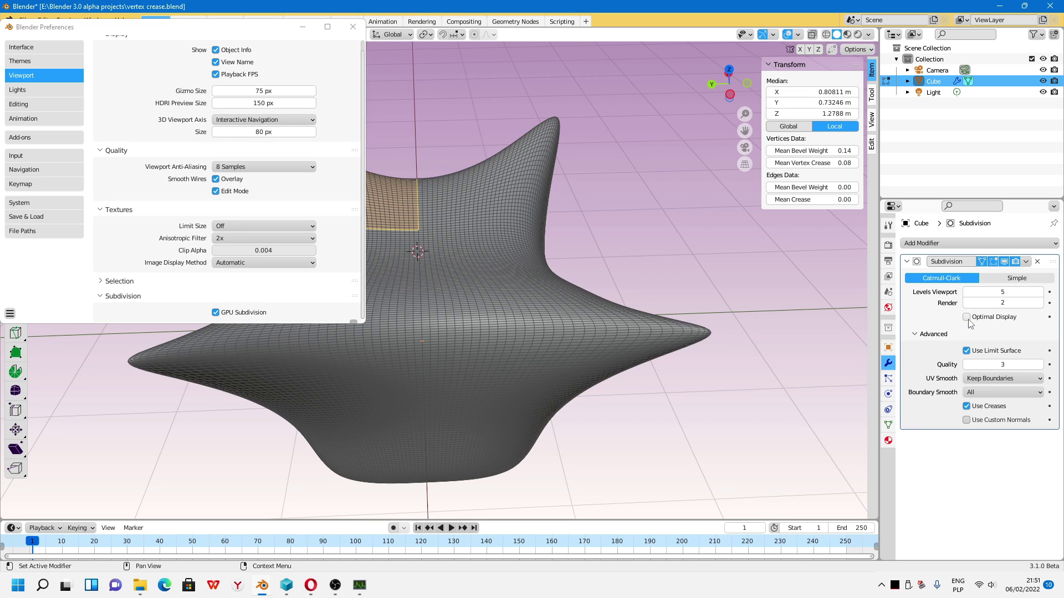
click(455, 244)
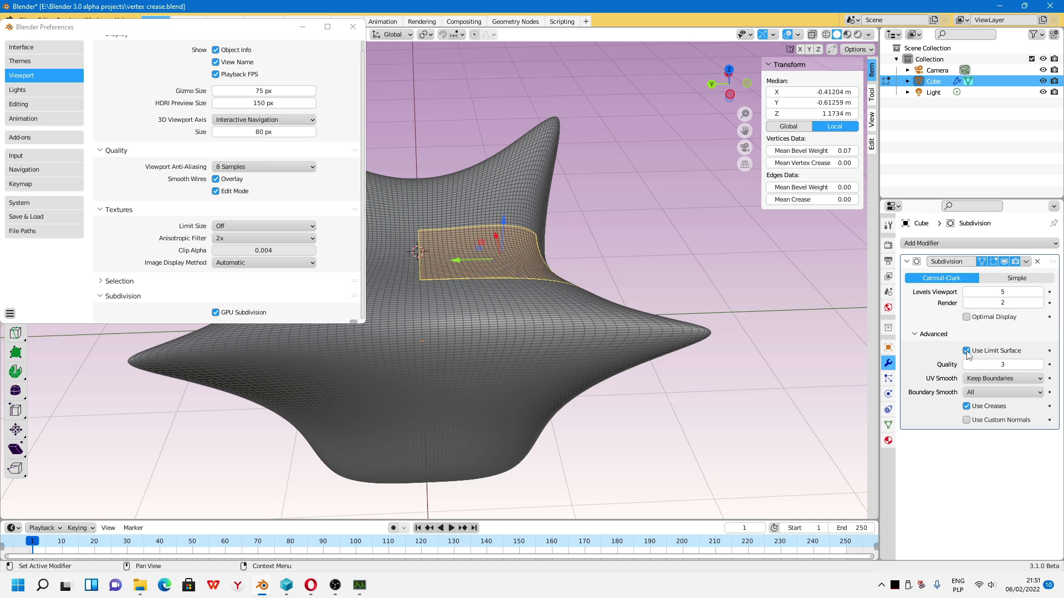
click(967, 322)
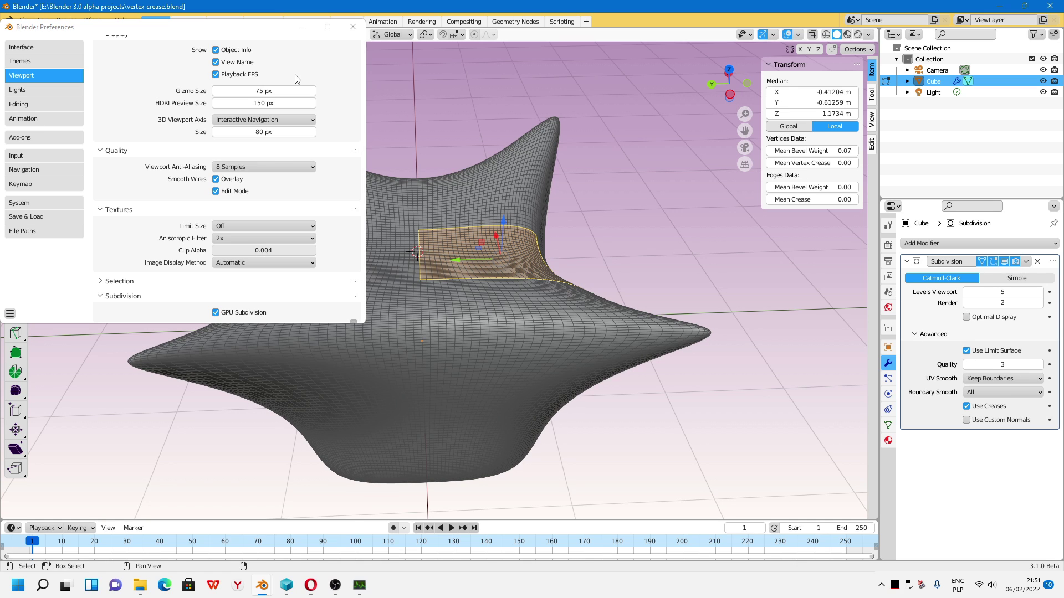
click(303, 26)
middle_drag(319, 81, 421, 144)
Move the top faces along Z to 1.0923 m and turn off On Cage to show the cage.
key(g)
key(z)
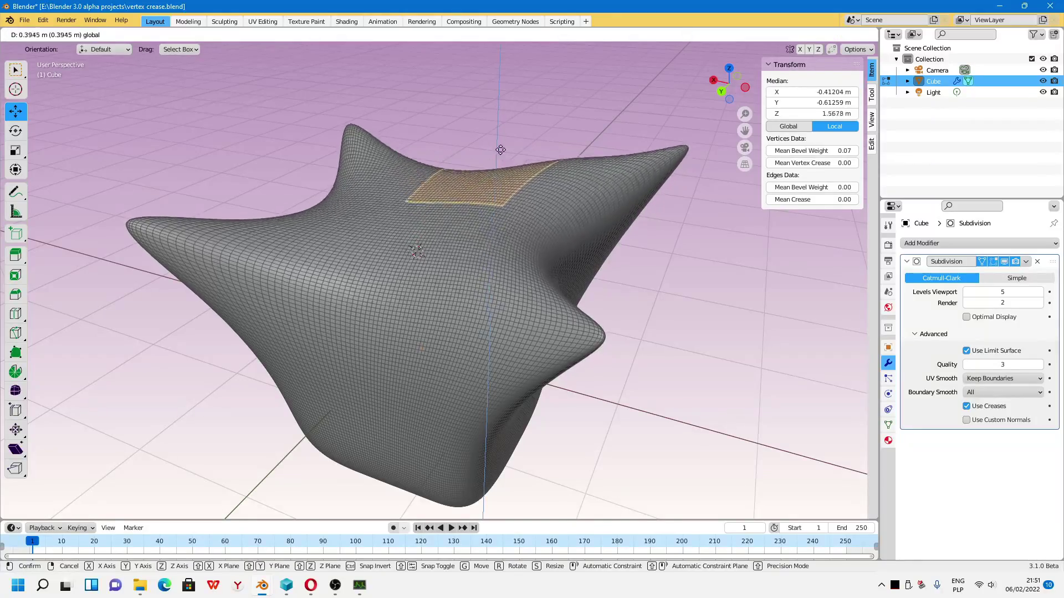
click(522, 174)
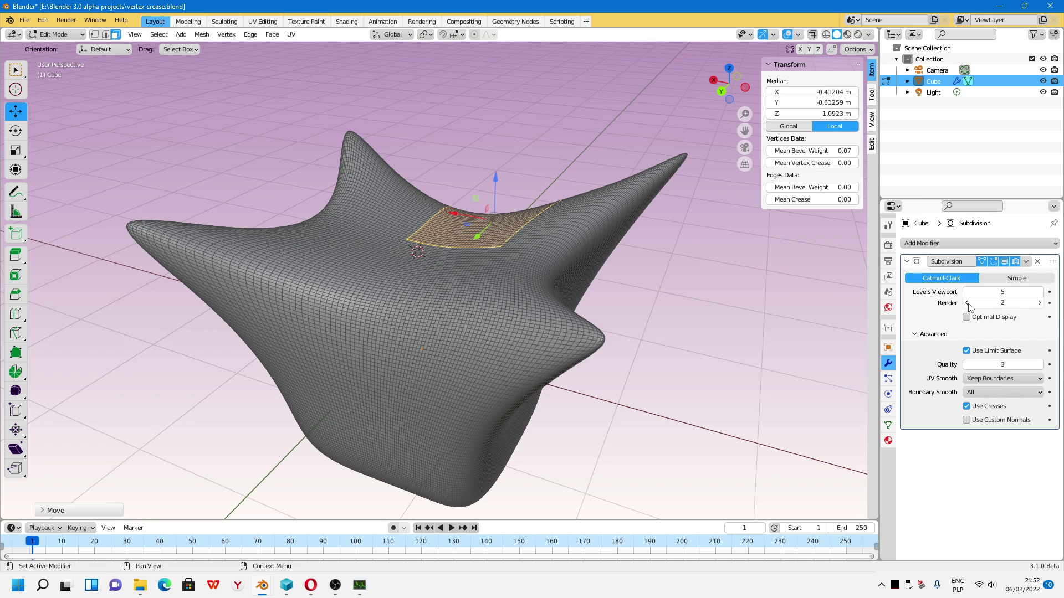
click(981, 261)
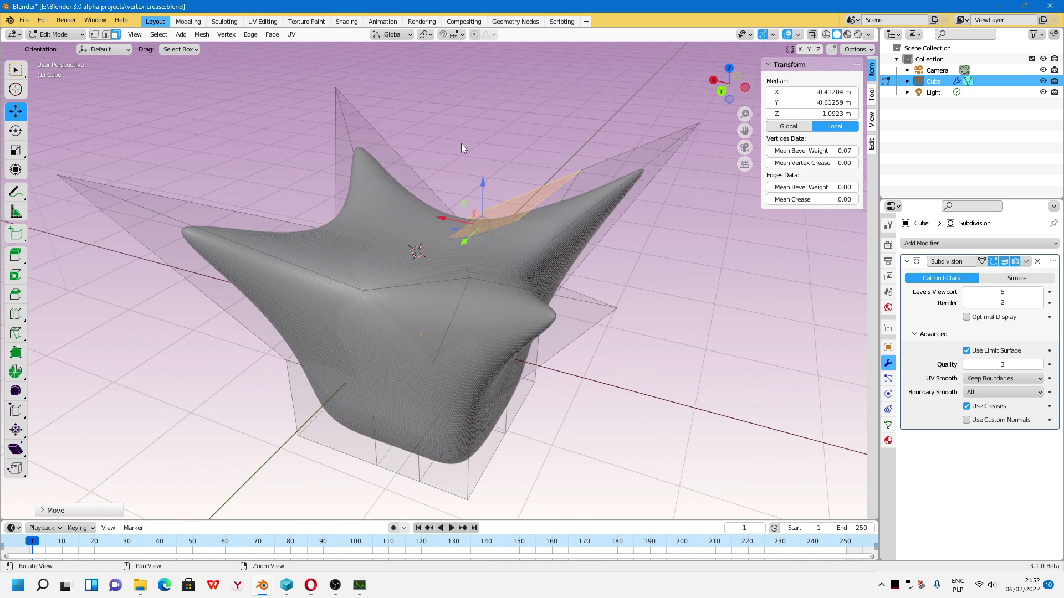
In Edge select mode, select three top cage edges and set their Mean Crease to 1.00.
middle_drag(461, 146, 482, 150)
click(106, 34)
click(273, 264)
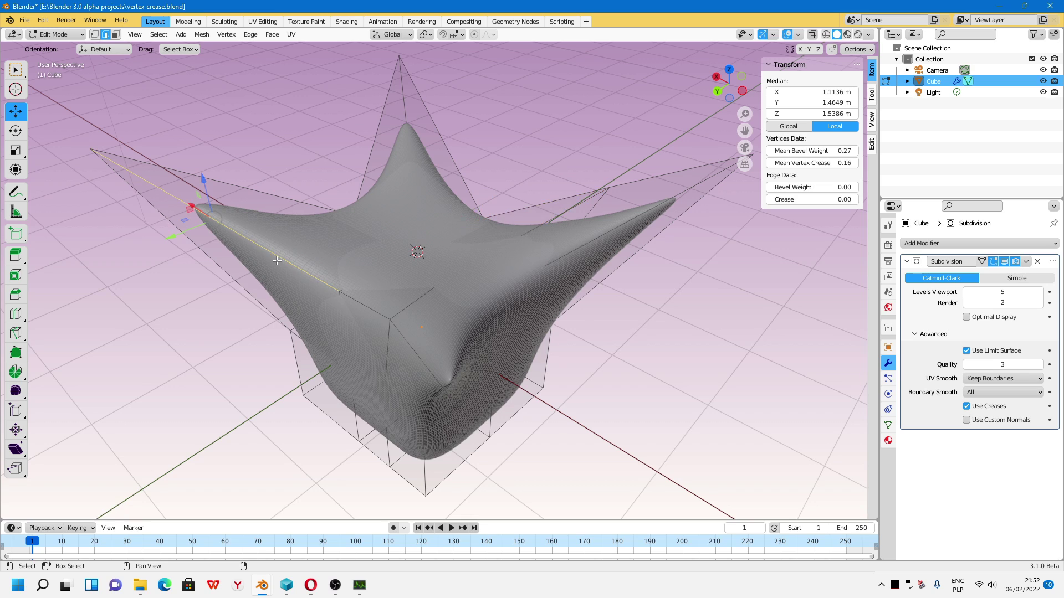
click(369, 306)
shift+click(417, 338)
middle_drag(417, 339, 701, 210)
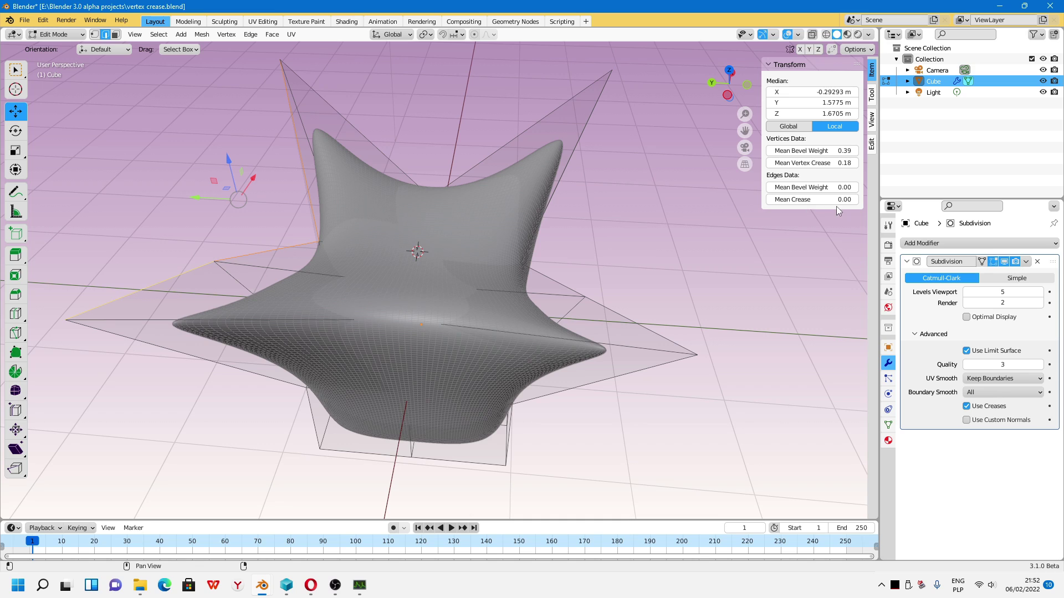
drag(805, 199, 853, 200)
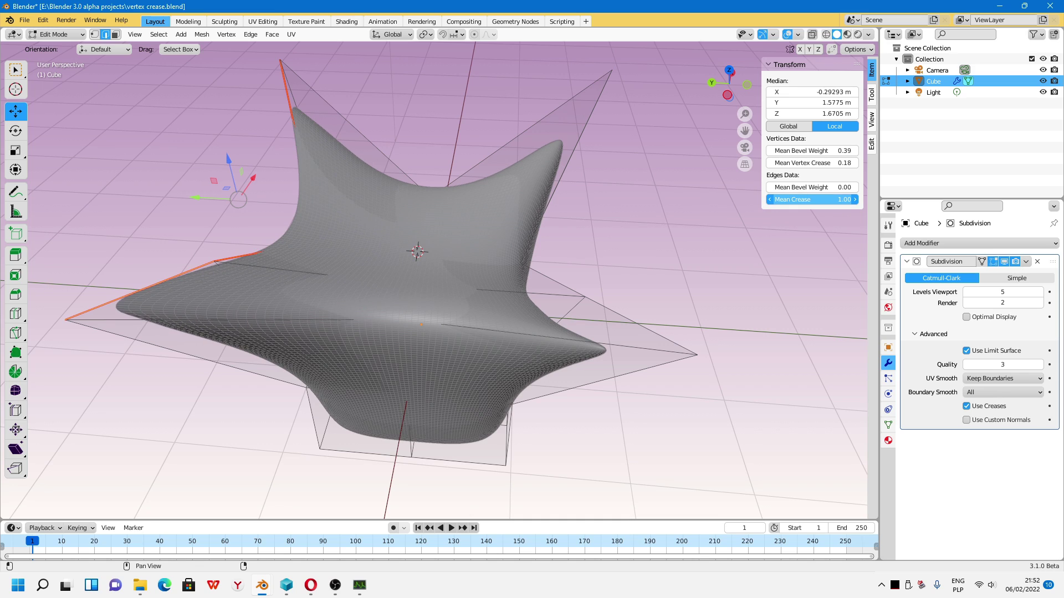
Crease another pair of top cage edges, then clear the edge selection.
middle_drag(468, 177, 493, 161)
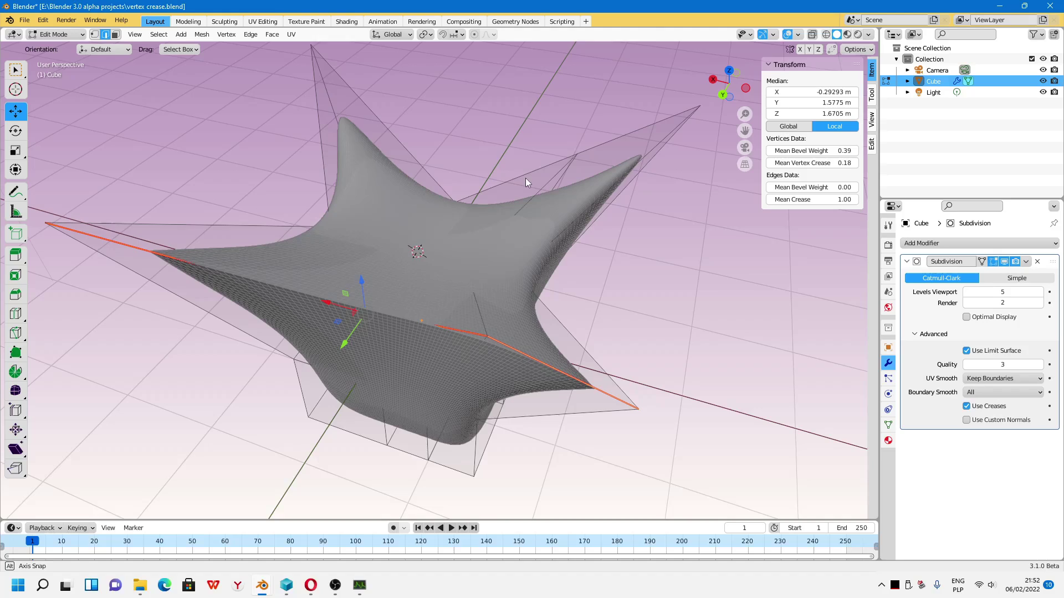
click(498, 184)
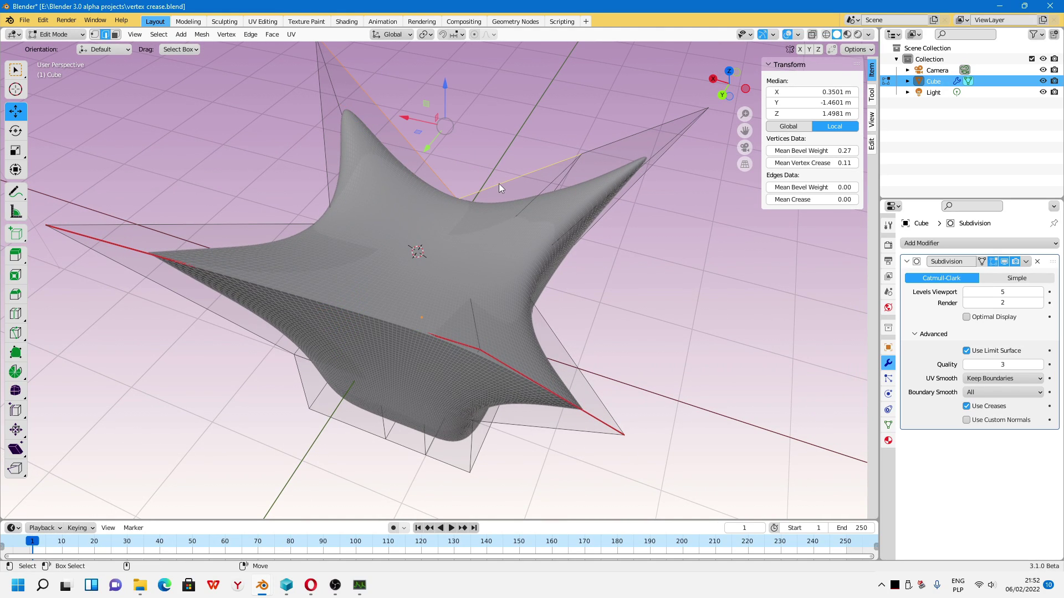
middle_drag(596, 148, 548, 221)
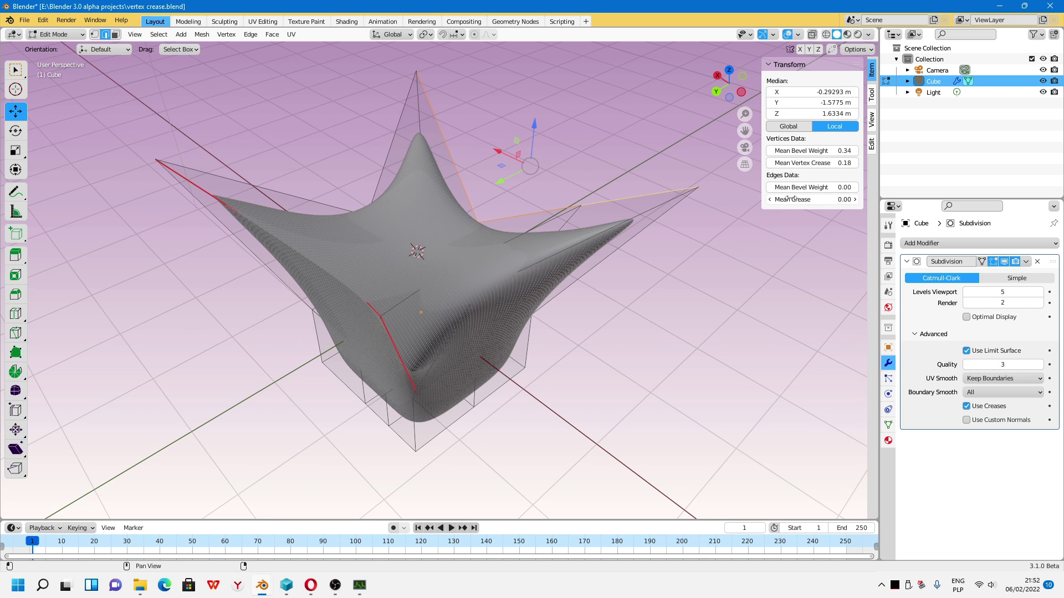
drag(792, 200, 854, 200)
key(alt+a)
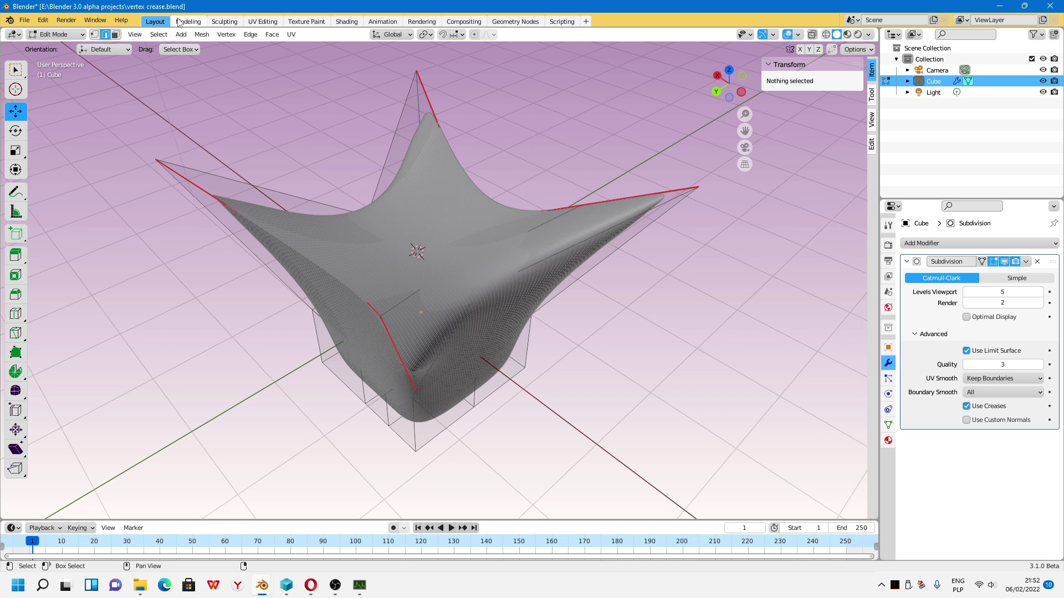
In Object Mode, lift the cube to Z 0.995 m and tilt it −4.85° about X.
click(56, 34)
mouse_move(214, 168)
middle_down()
mouse_move(365, 177)
mouse_move(384, 214)
mouse_move(425, 147)
mouse_move(454, 168)
mouse_move(426, 175)
mouse_move(386, 118)
mouse_move(349, 123)
mouse_move(408, 197)
mouse_move(418, 284)
middle_up()
mouse_move(418, 284)
mouse_down()
mouse_move(410, 227)
mouse_move(396, 233)
mouse_up()
key(shift+space)
key(r)
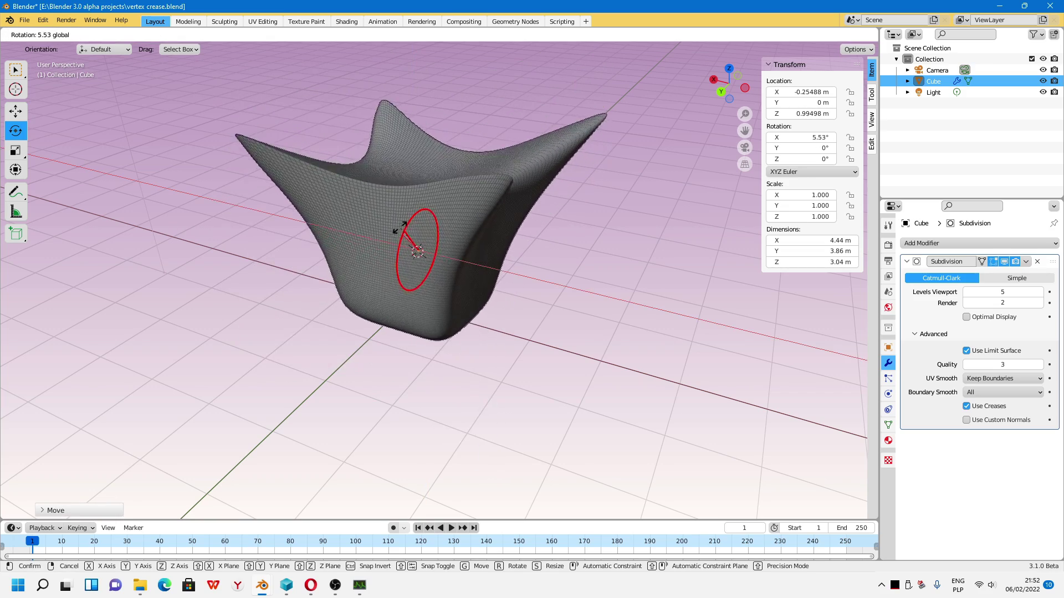
mouse_move(397, 233)
middle_down()
mouse_move(504, 161)
mouse_move(526, 265)
middle_up()
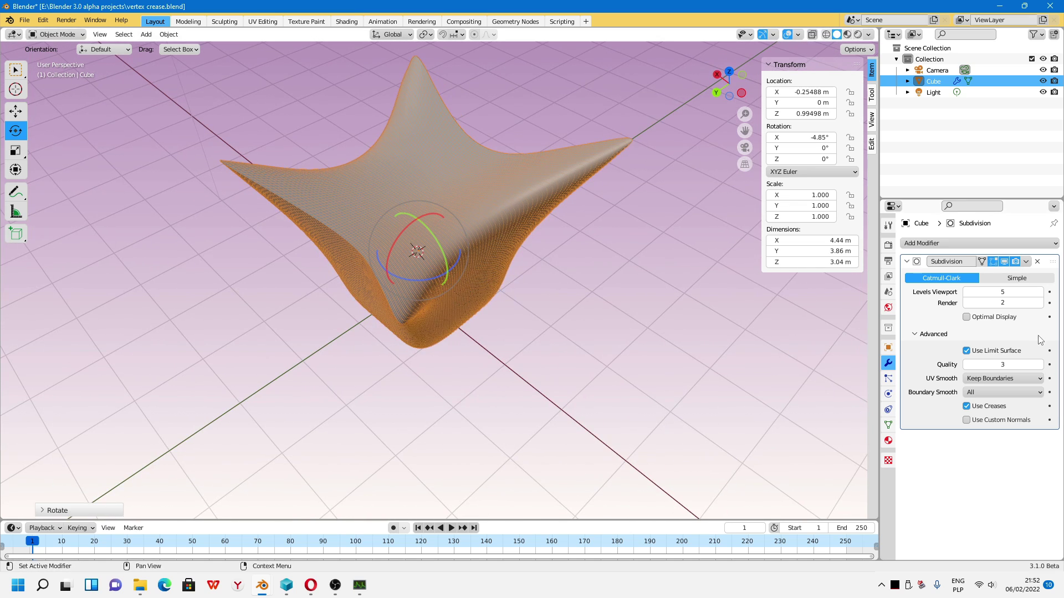
Lower the Subdivision modifier's viewport levels from 5 to 4 and orbit to a top-down view.
click(967, 292)
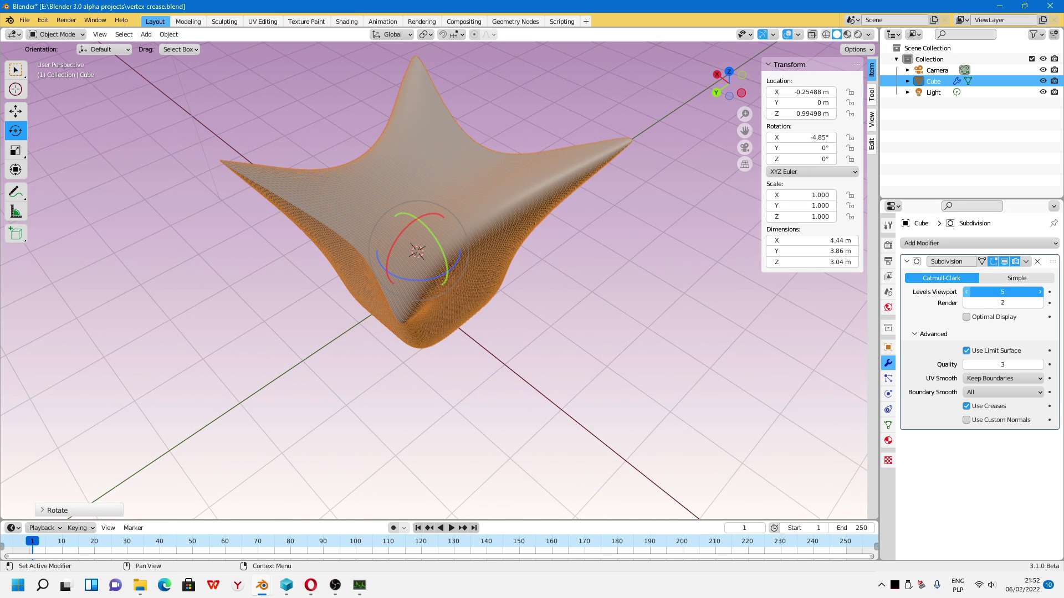
middle_drag(544, 194, 596, 371)
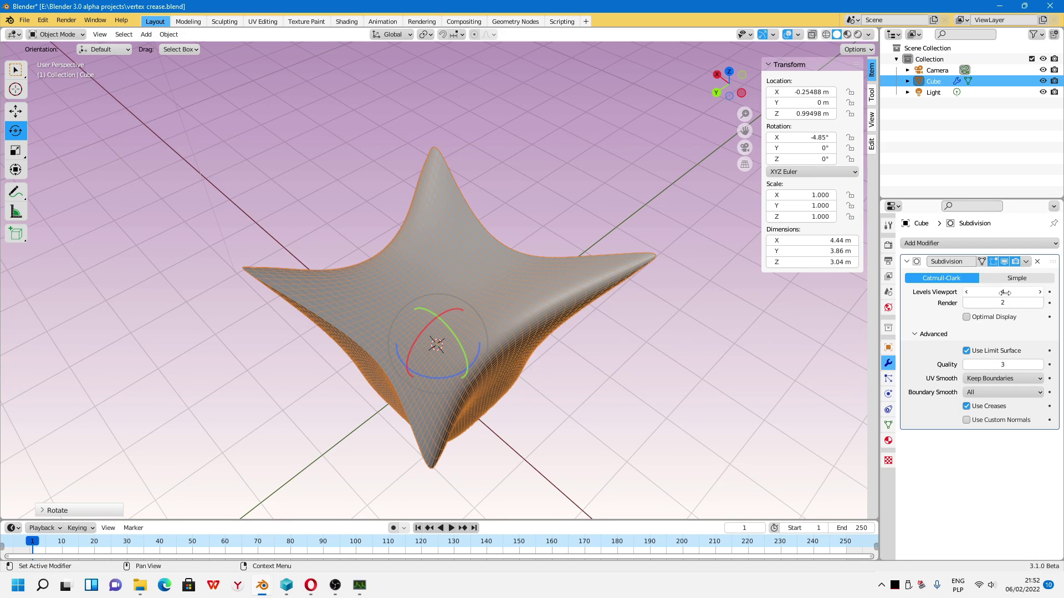
mouse_move(661, 254)
middle_down()
mouse_move(610, 215)
mouse_move(507, 273)
mouse_move(454, 250)
middle_up()
click(56, 34)
In Edit Mode, select two tall top cage edges and drag Mean Crease to 1.00 in the Item sidebar.
click(62, 62)
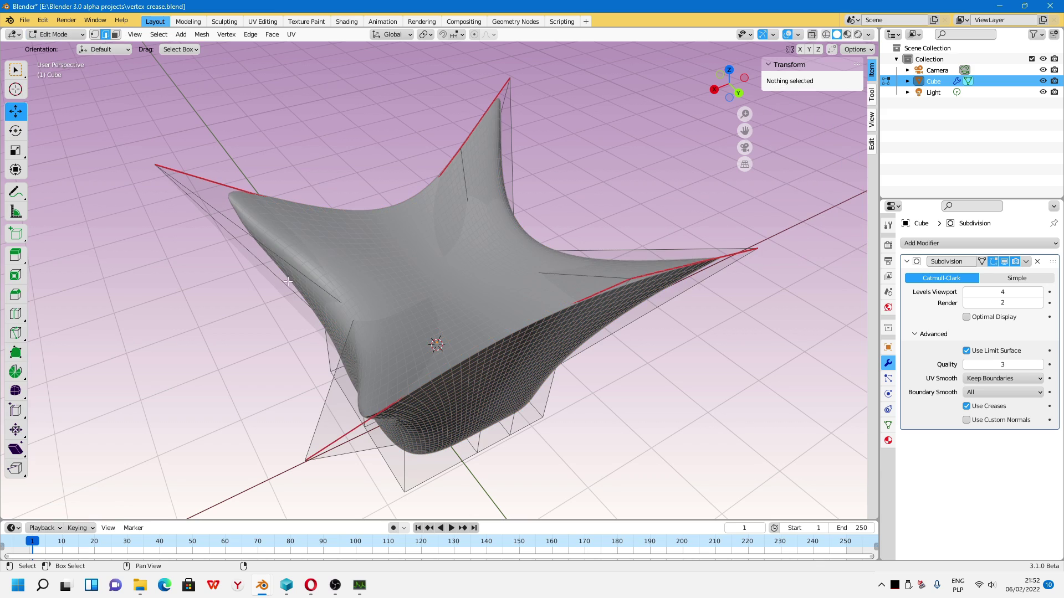
click(270, 250)
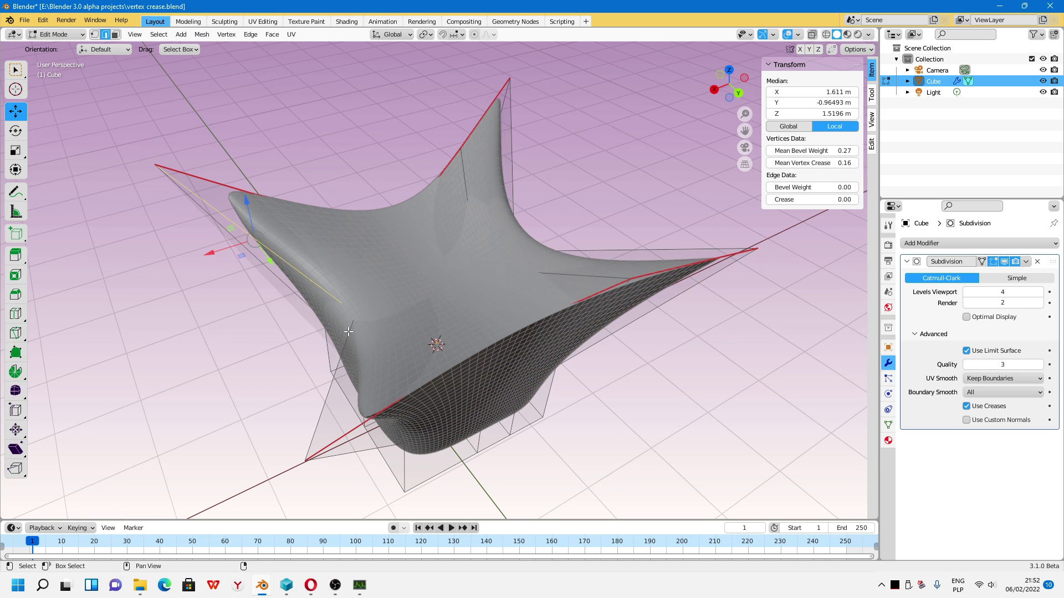
click(514, 186)
shift+click(592, 250)
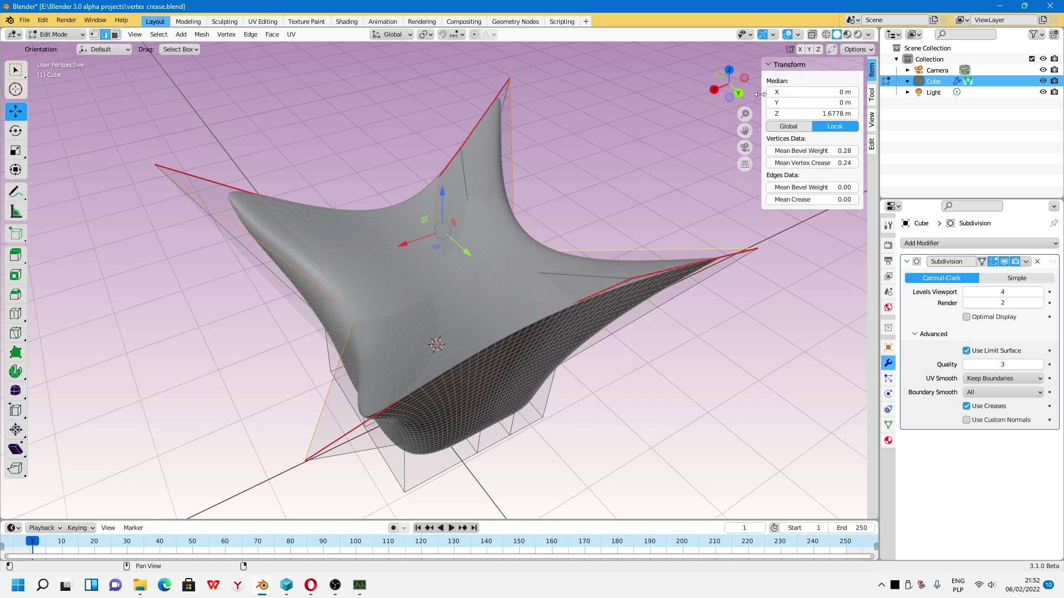
drag(761, 94, 876, 70)
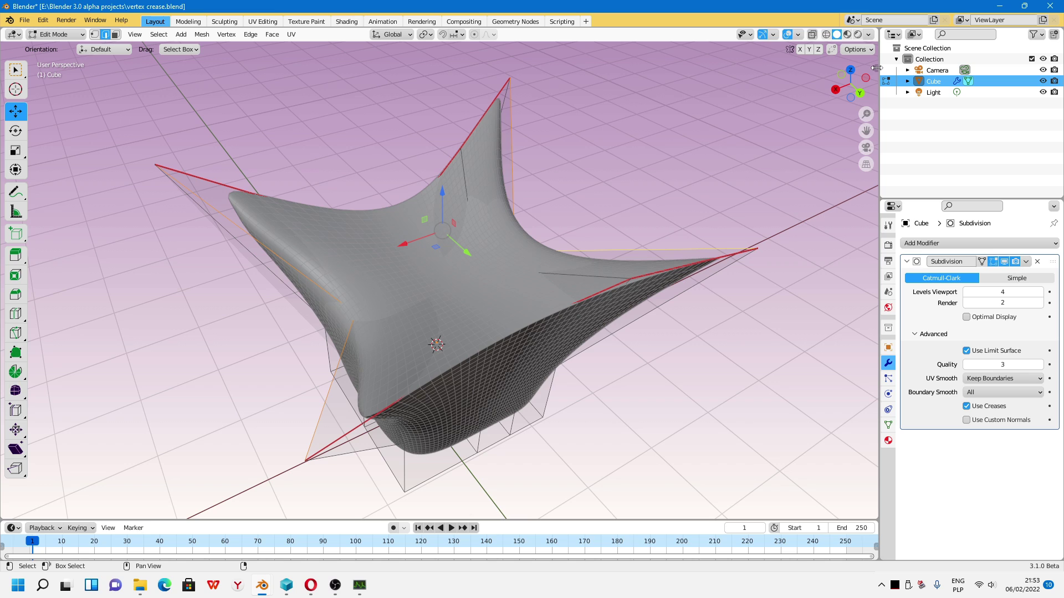
mouse_move(875, 68)
mouse_down()
mouse_move(746, 88)
mouse_move(876, 70)
mouse_up()
click(876, 69)
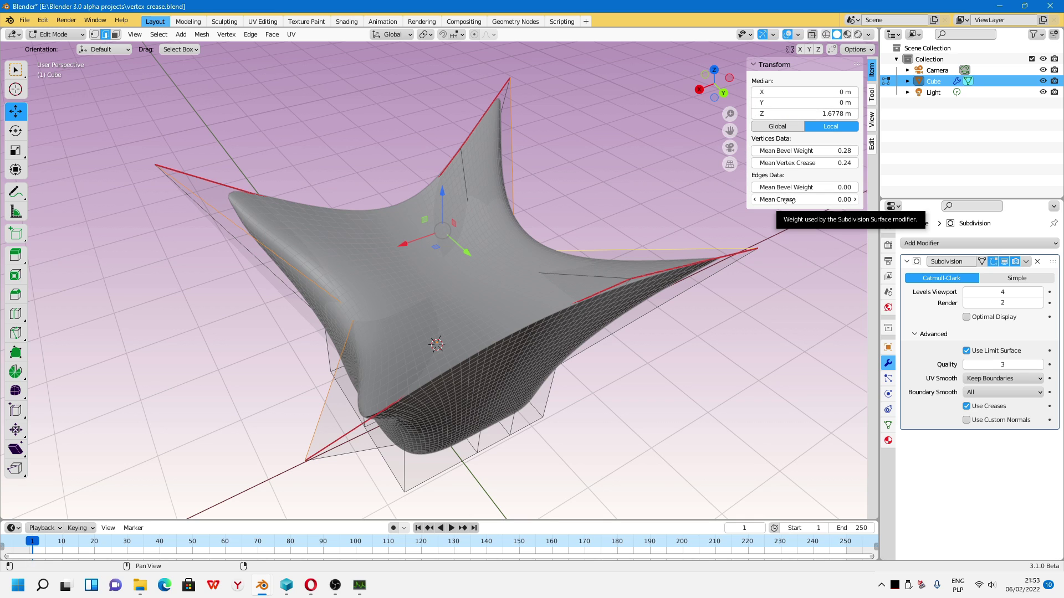
drag(791, 200, 847, 201)
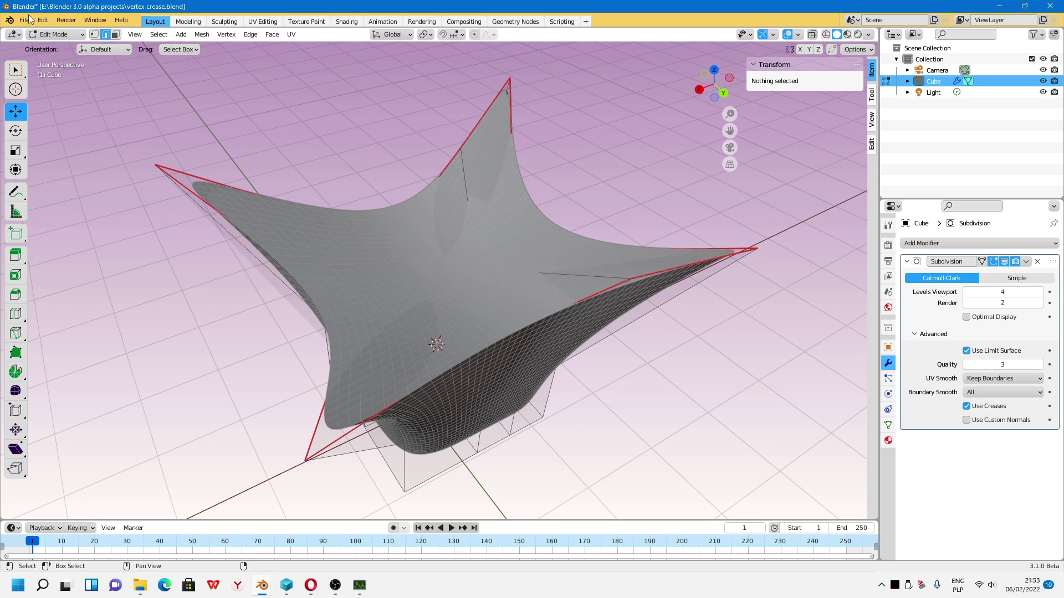
Return to Object Mode and orbit around the creased star from above and other sides.
click(55, 34)
scroll(431, 234, down, 4)
mouse_move(430, 235)
middle_down()
mouse_move(485, 144)
mouse_move(590, 118)
mouse_move(587, 192)
mouse_move(606, 224)
mouse_move(517, 247)
mouse_move(440, 198)
mouse_move(460, 215)
mouse_move(528, 155)
middle_up()
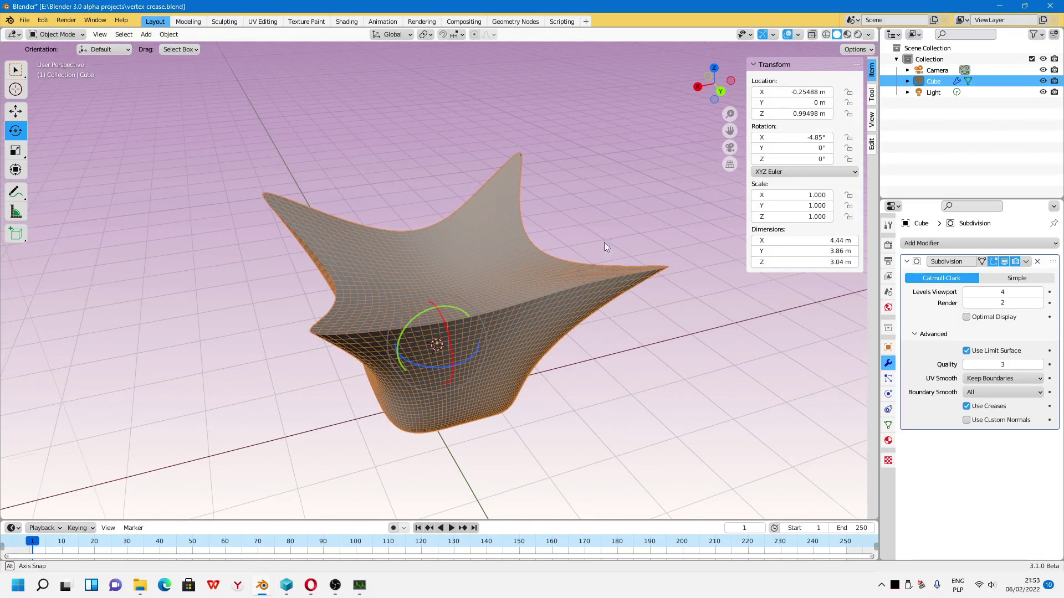
mouse_move(604, 241)
middle_down()
mouse_move(575, 251)
mouse_move(668, 275)
middle_up()
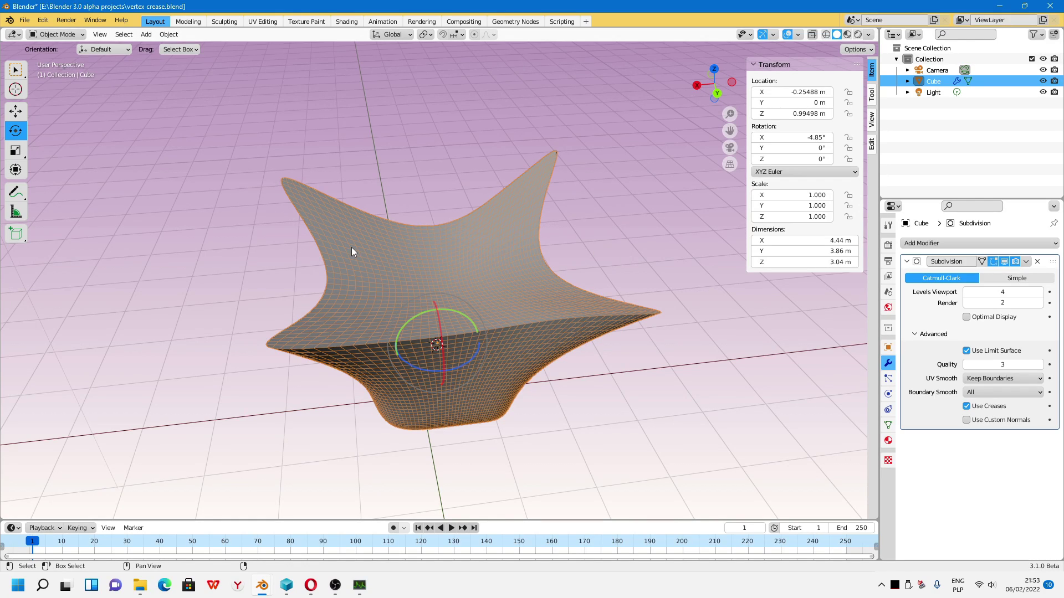
mouse_move(494, 261)
middle_down()
mouse_move(540, 293)
mouse_move(430, 299)
mouse_move(397, 265)
mouse_move(406, 252)
middle_up()
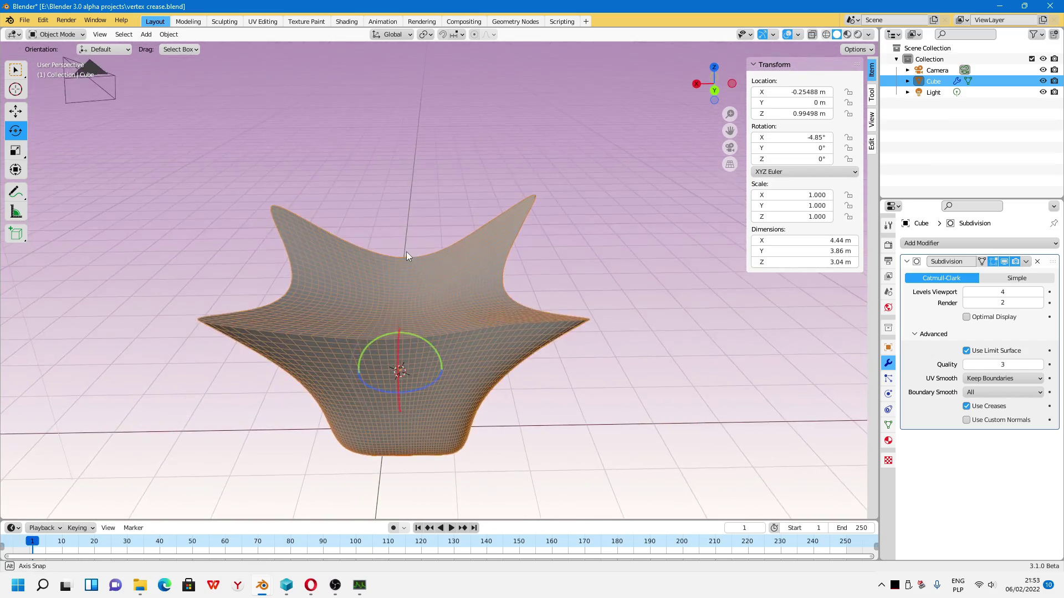
click(43, 20)
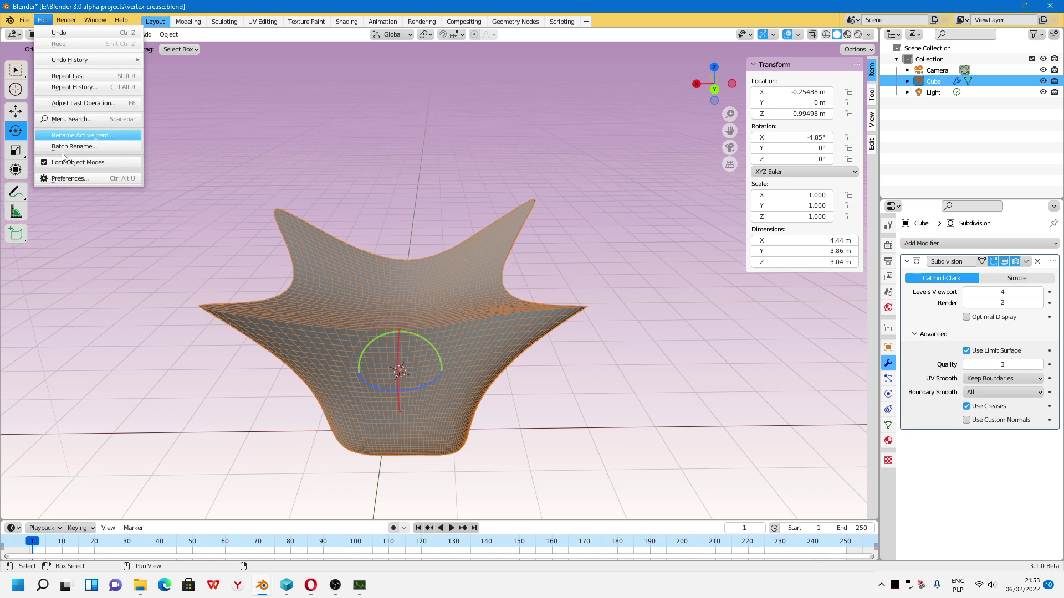
Tick GPU Subdivision in the Viewport preferences and save preferences from the hamburger menu.
click(69, 183)
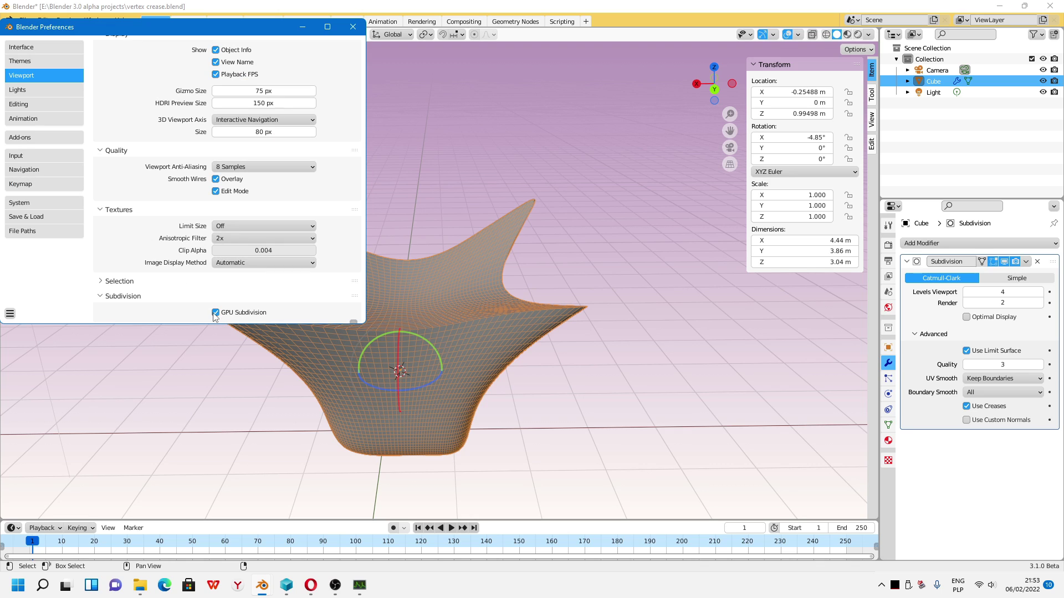
click(354, 322)
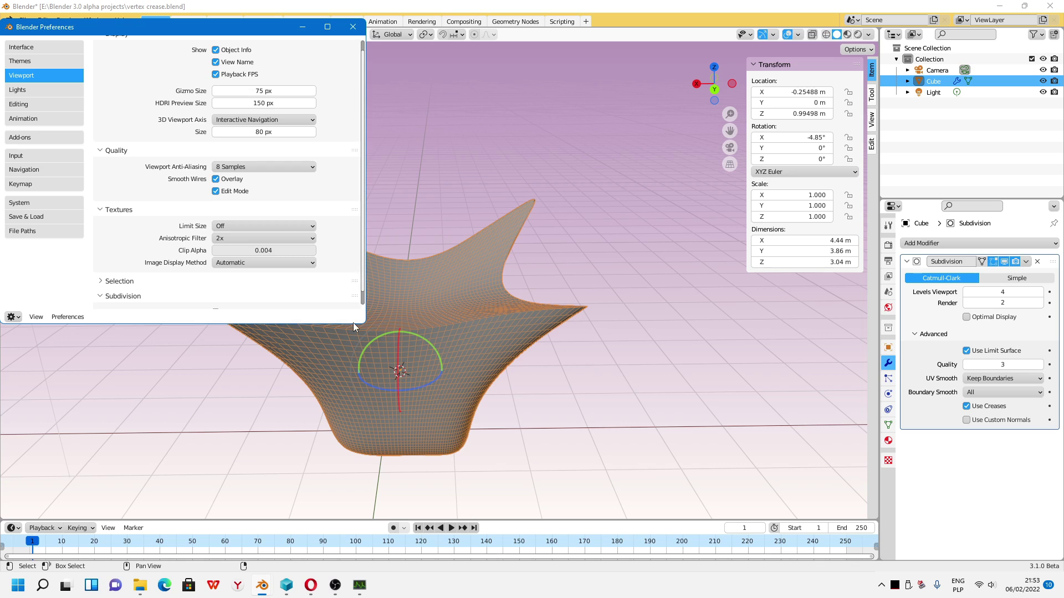
click(18, 321)
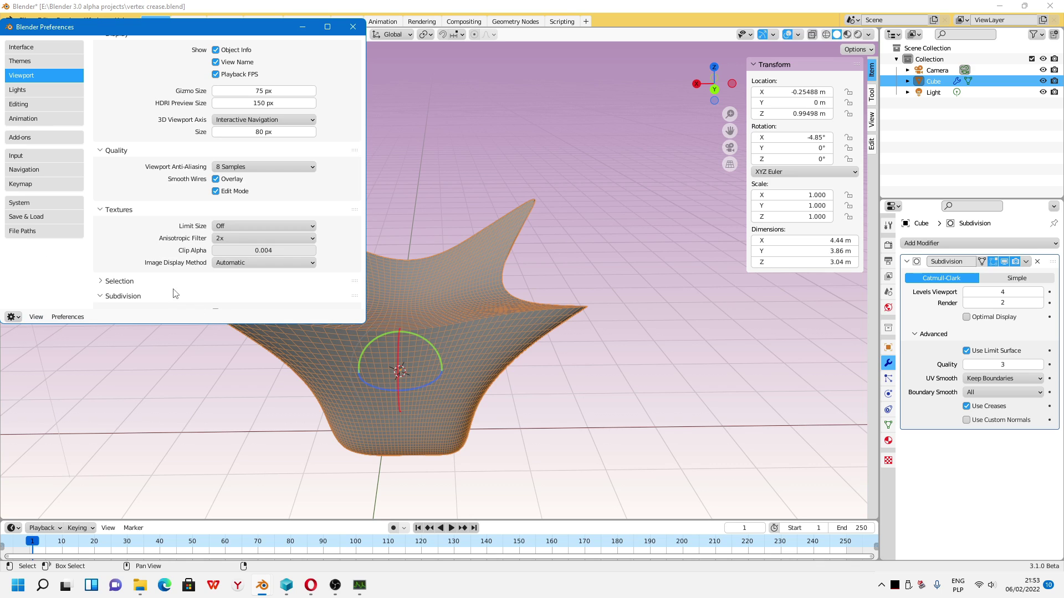
scroll(272, 267, down, 1)
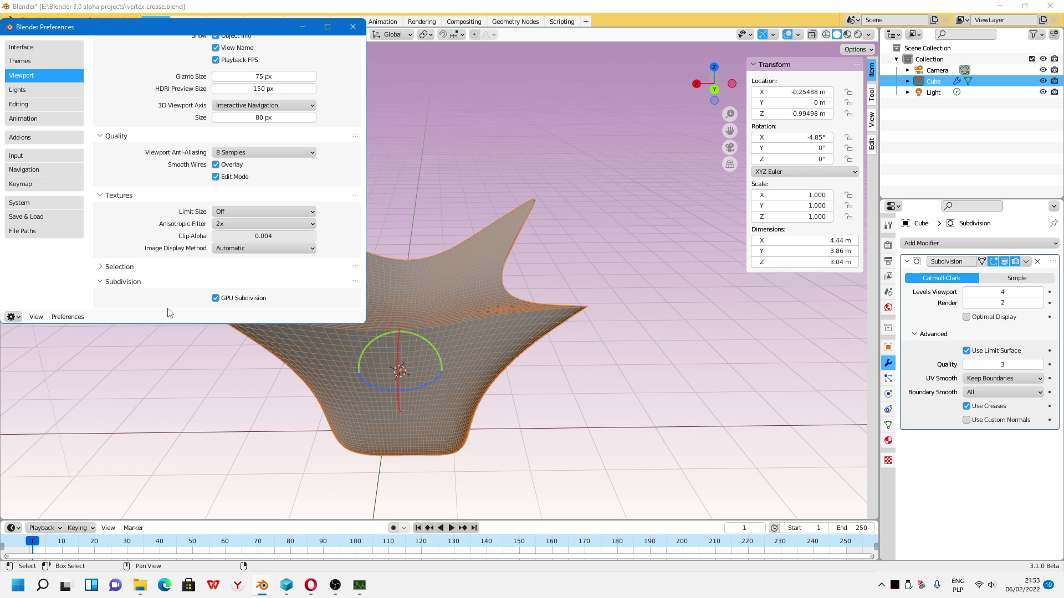
click(77, 317)
click(77, 289)
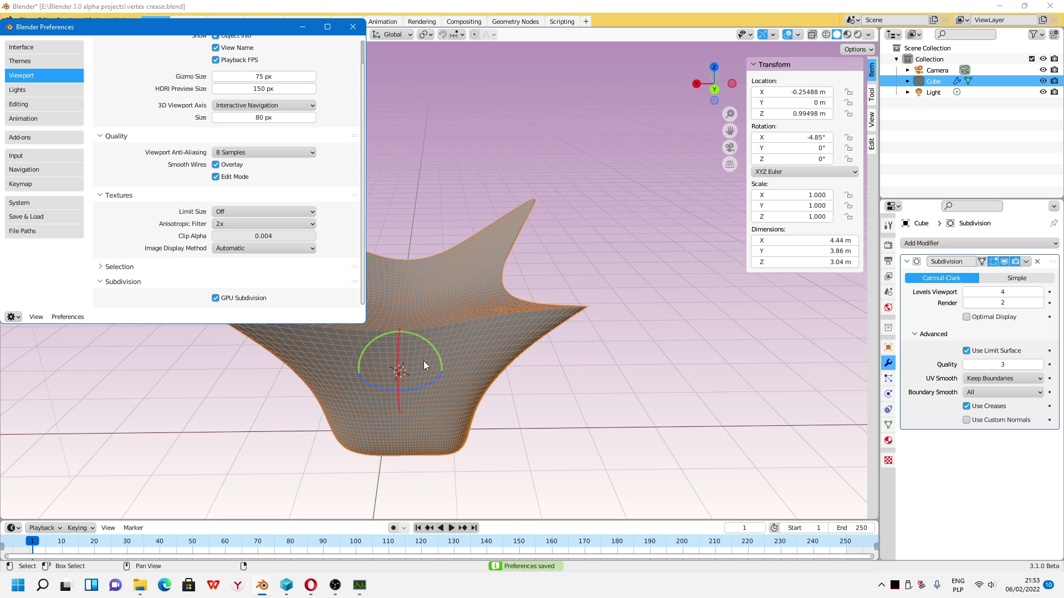
Toggle Optimal Display on the Subdivision modifier to compare the cage-only wireframe.
scroll(514, 353, up, 2)
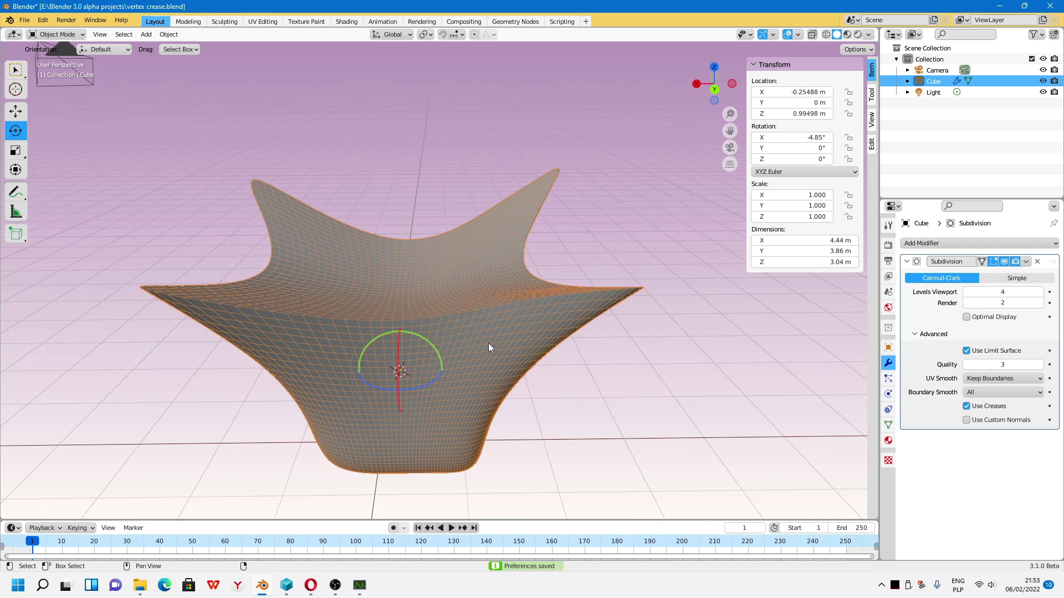
click(969, 320)
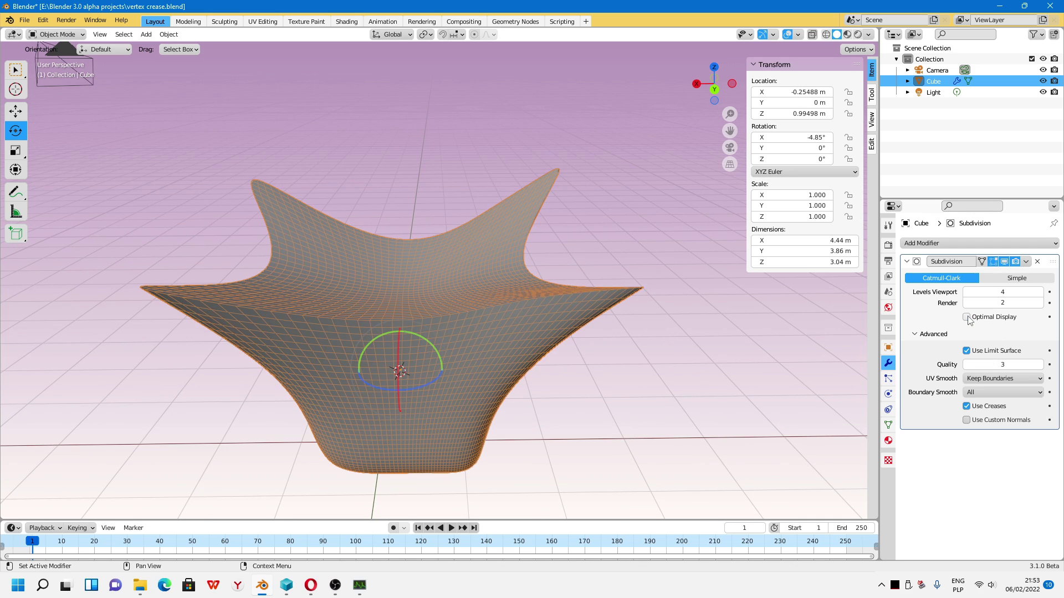
click(968, 318)
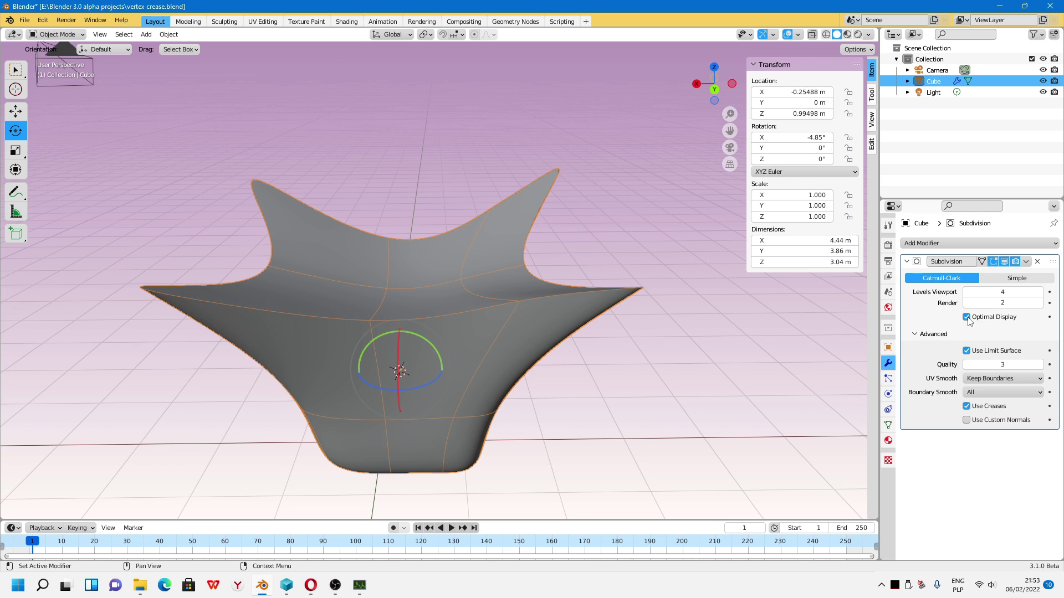
click(967, 317)
Enter Edit Mode with Optimal Display on and the edit cage drawn on the smoothed surface.
click(56, 34)
click(48, 58)
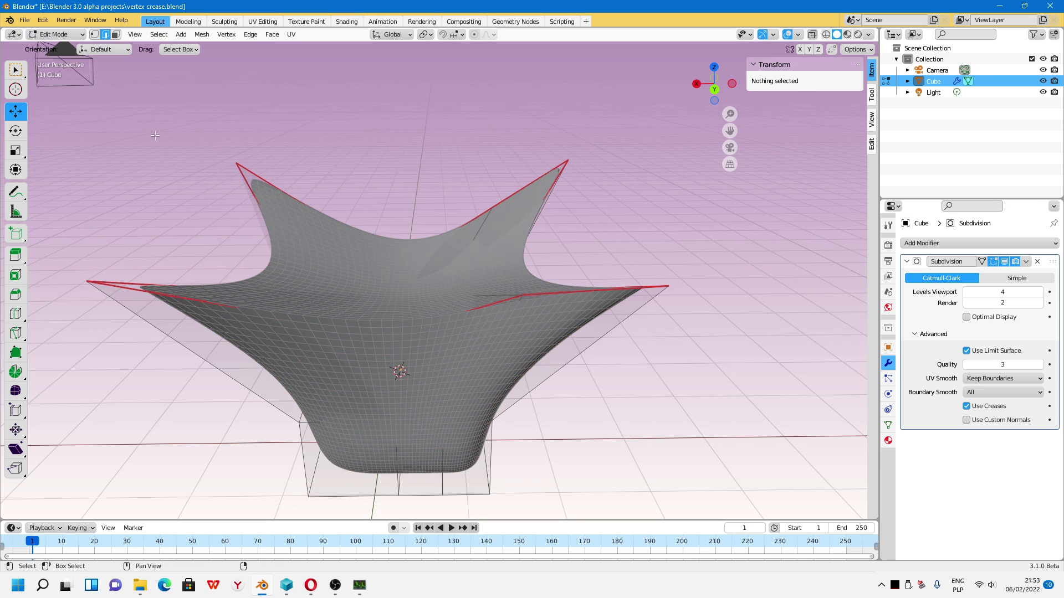
click(967, 318)
click(967, 318)
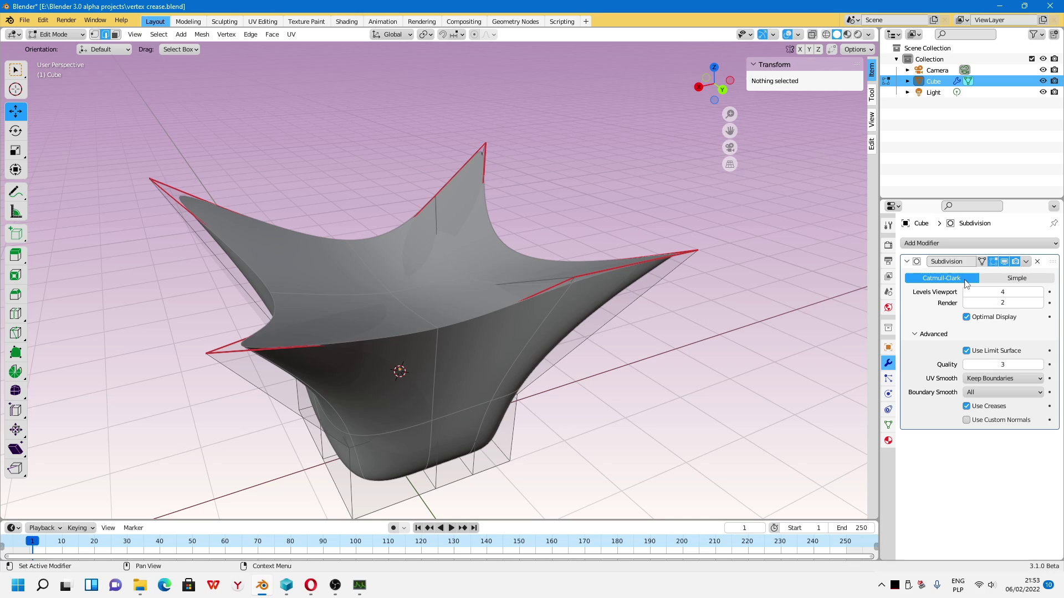
click(981, 261)
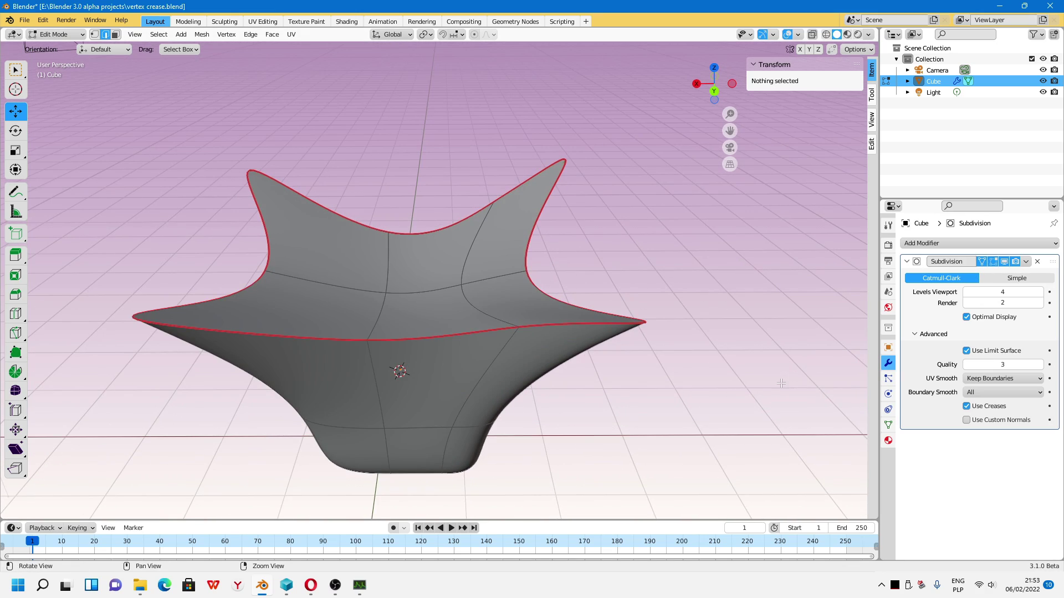
Select an edge at the mesh's top corner and light the viewport with a brighter studio light.
mouse_move(781, 383)
middle_down()
mouse_move(525, 371)
mouse_move(536, 323)
middle_up()
click(352, 258)
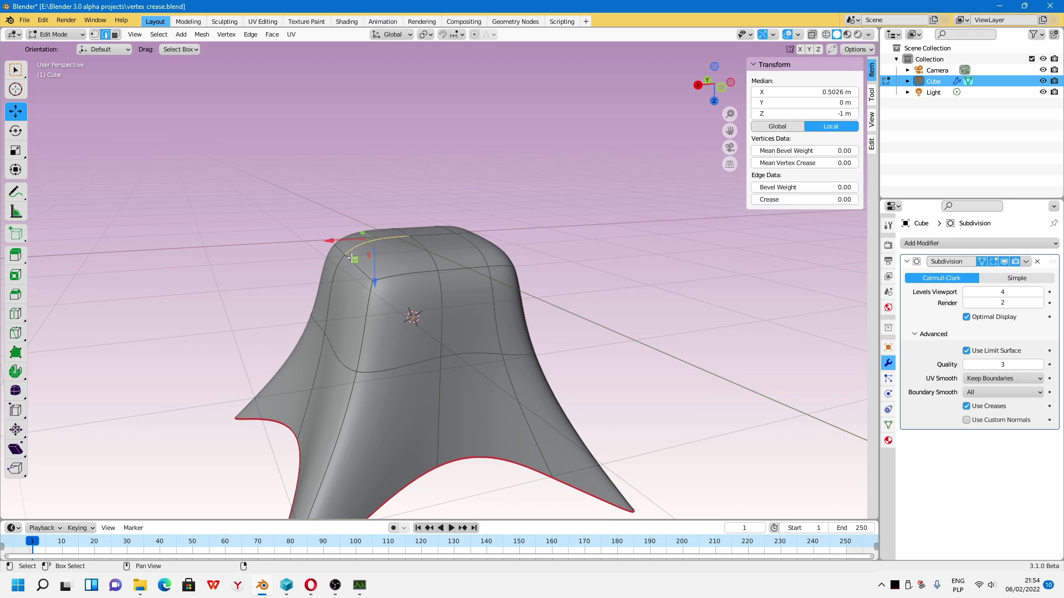
click(869, 37)
click(825, 155)
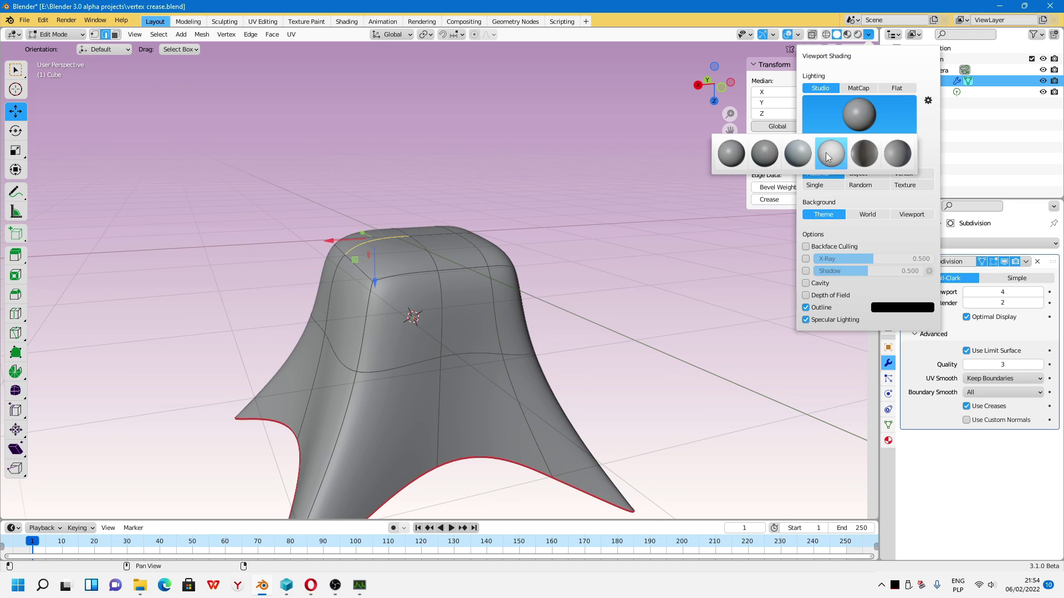
Switch to Material Preview shading with Scene Lights enabled and HDRI environment lighting.
click(868, 36)
click(868, 39)
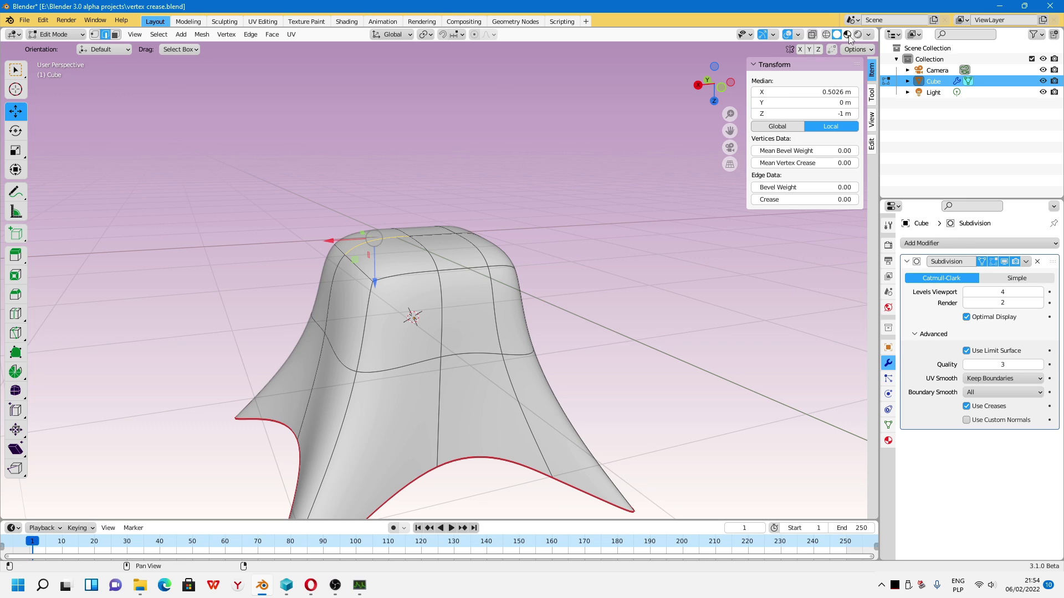
click(849, 35)
click(869, 37)
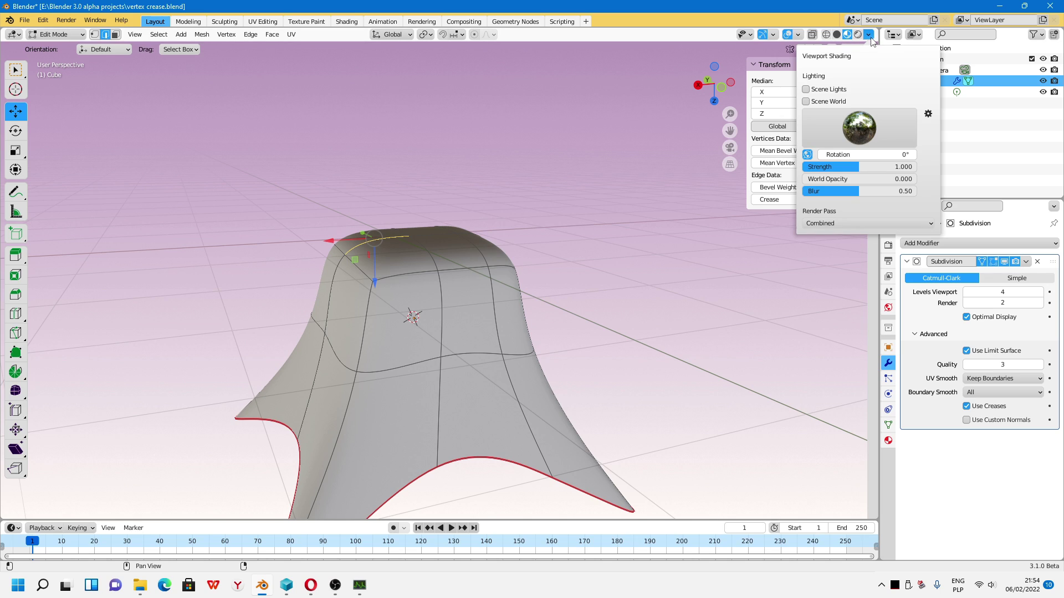
click(807, 89)
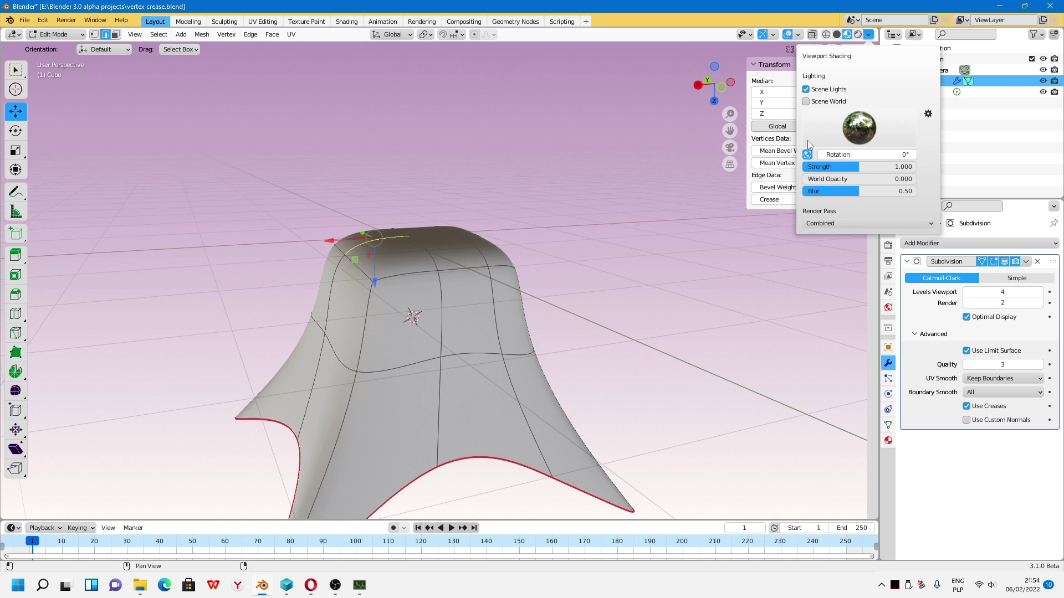
click(806, 102)
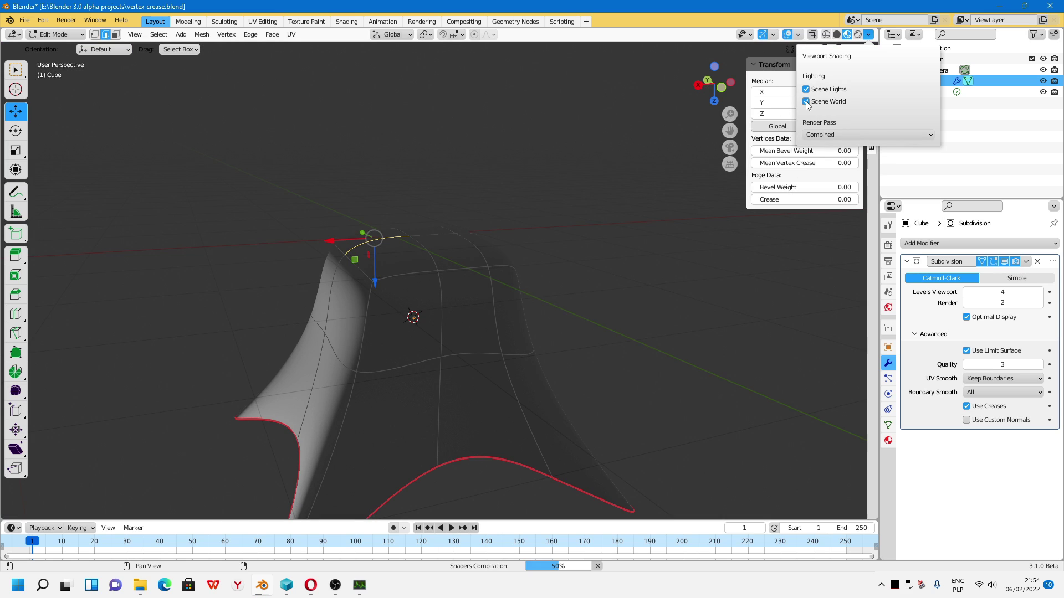
click(807, 102)
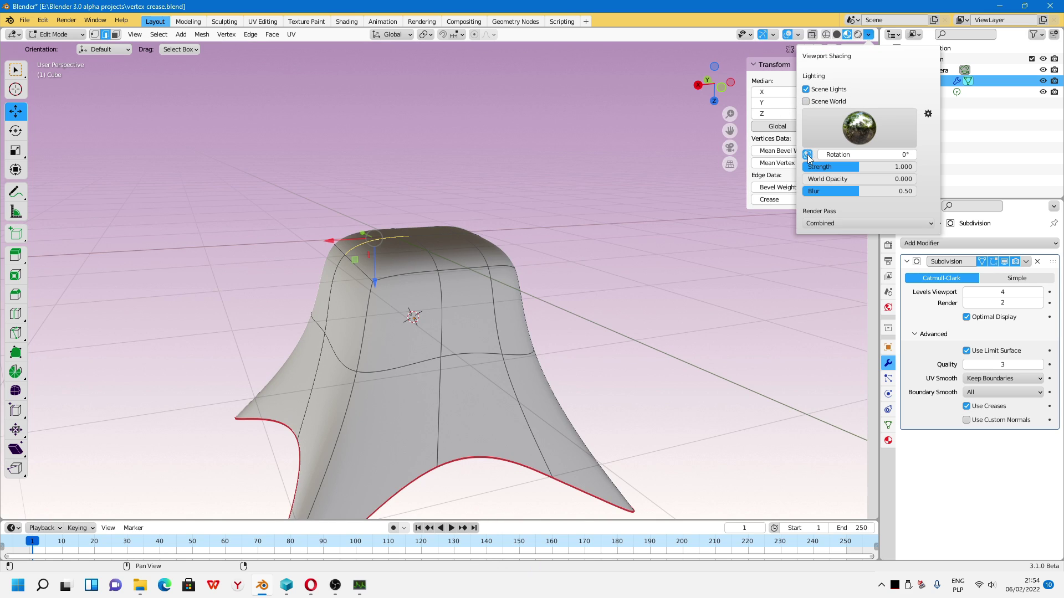
Set HDRI strength to 0.990 and rotation to -12.6°, and choose a studio-style HDRI.
mouse_move(861, 167)
mouse_down()
mouse_move(845, 166)
mouse_move(881, 155)
mouse_move(784, 158)
mouse_up()
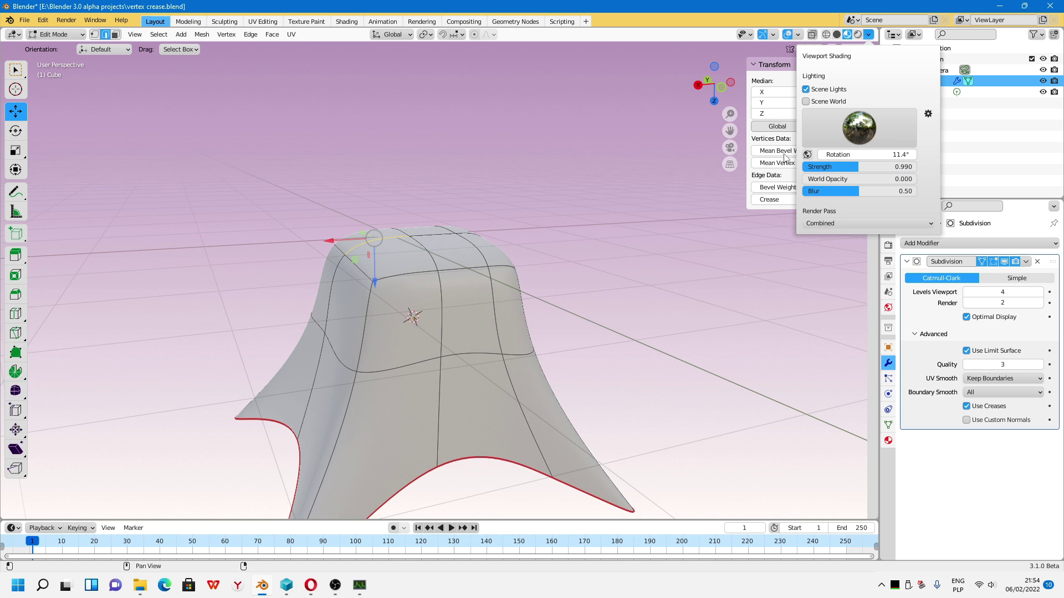
drag(859, 155, 868, 154)
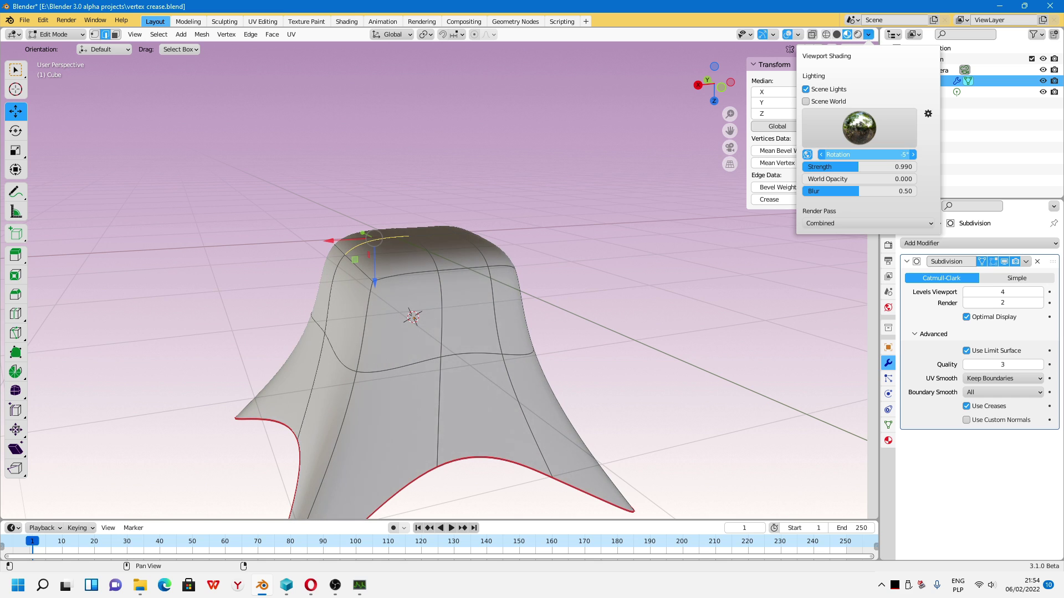
middle_drag(388, 288, 436, 244)
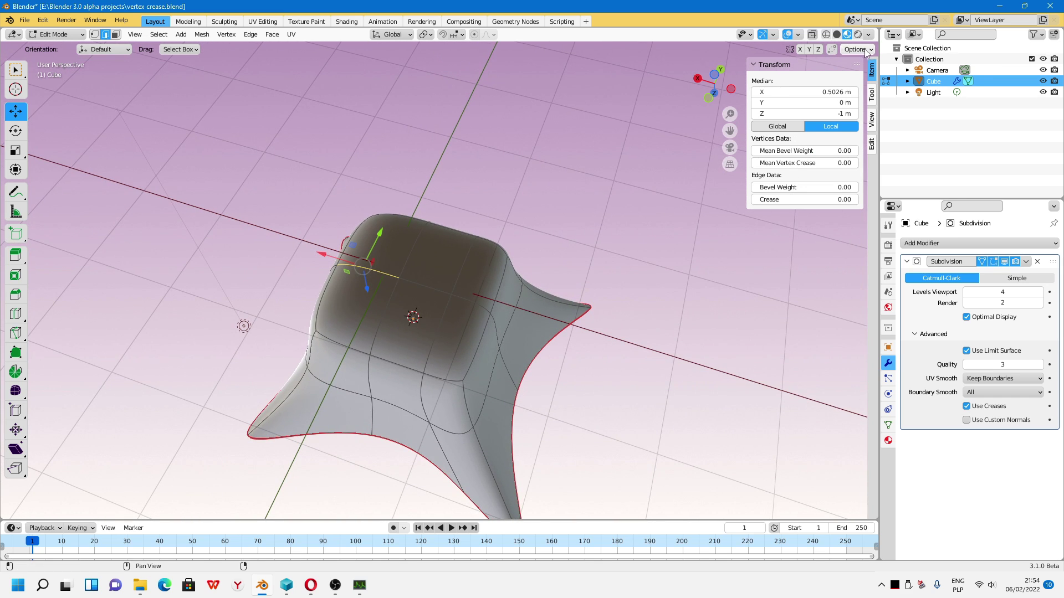
click(865, 49)
click(869, 35)
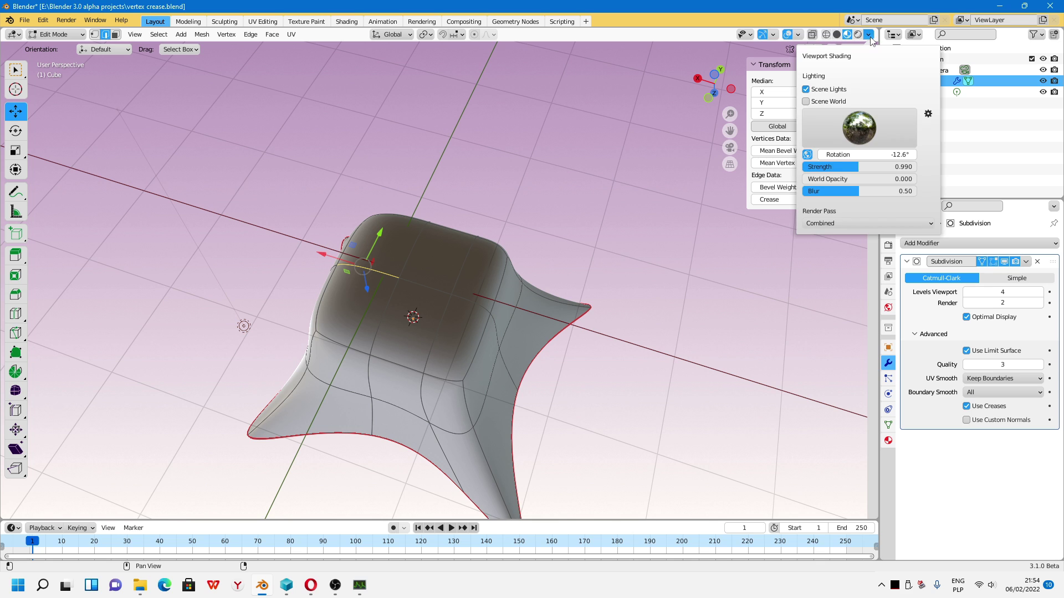
click(856, 128)
click(774, 169)
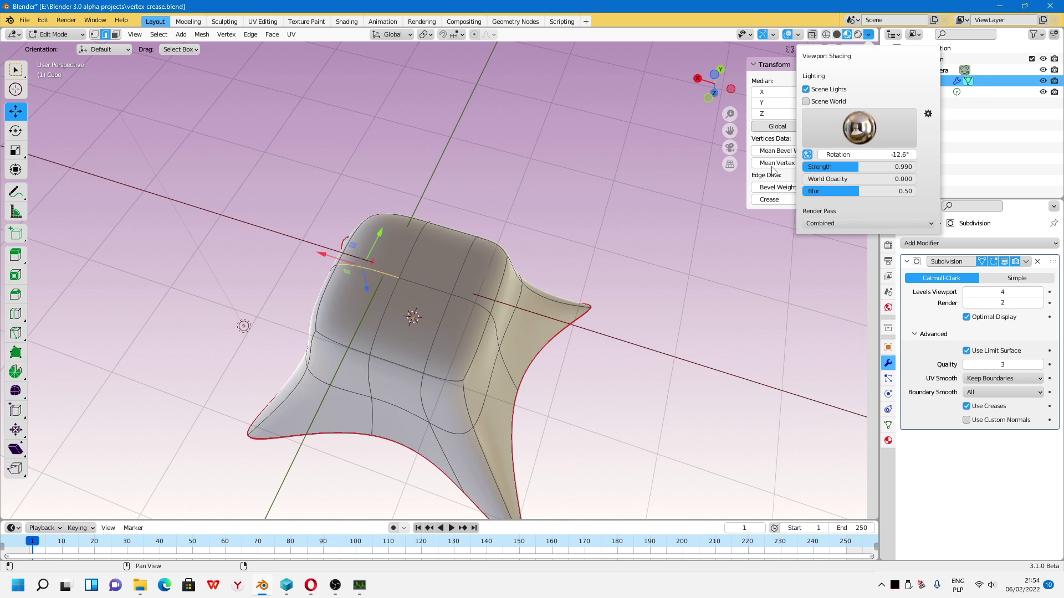
middle_drag(388, 277, 334, 287)
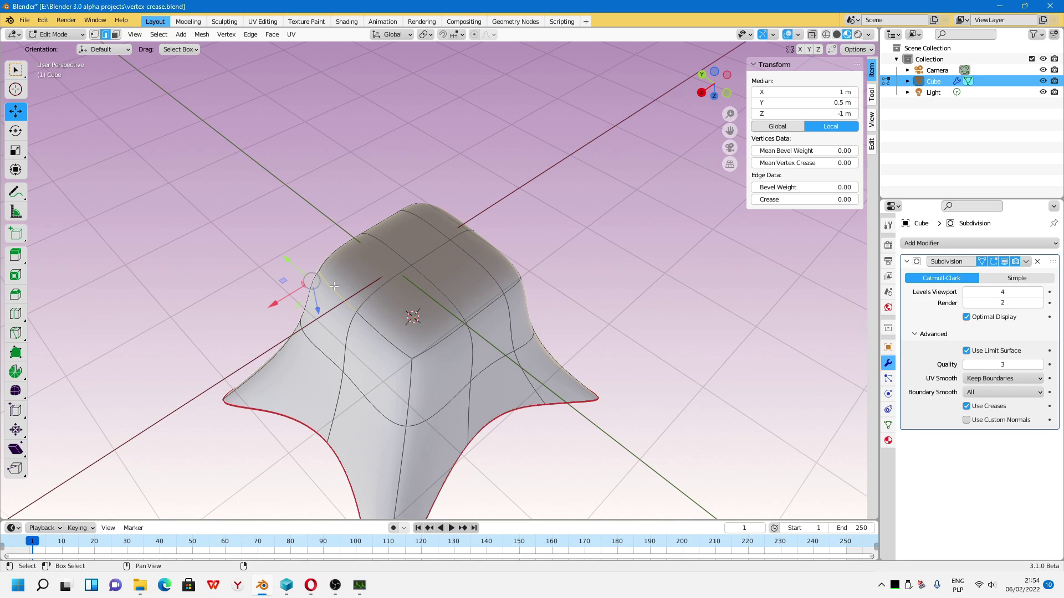
Select the edge loop bordering the top face and raise its Mean Crease to flatten the top.
alt+click(384, 335)
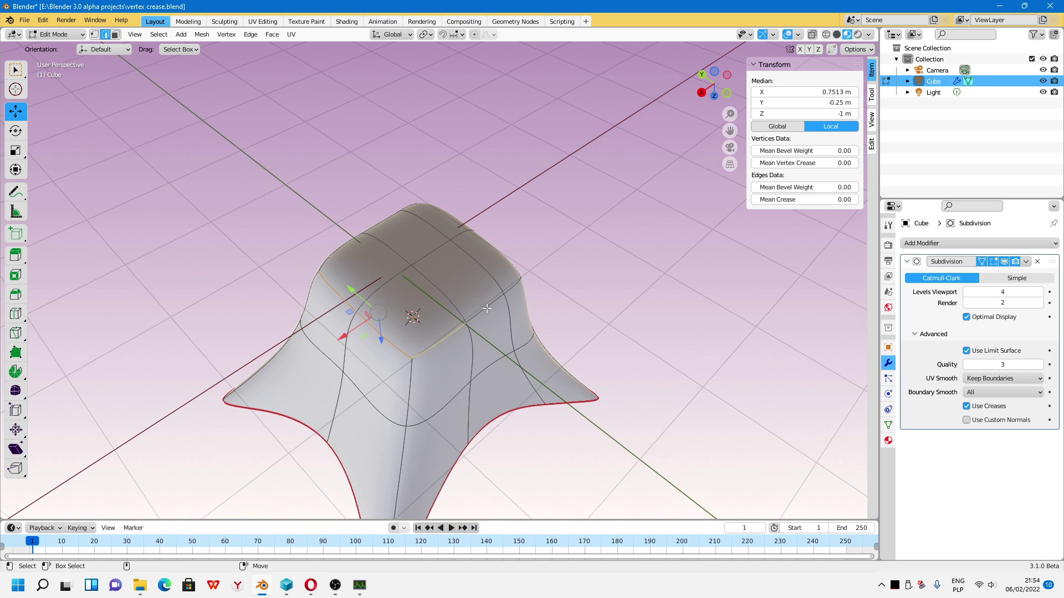
alt+shift+click(484, 309)
mouse_move(542, 238)
middle_down()
mouse_move(443, 310)
mouse_move(448, 292)
mouse_move(454, 310)
middle_up()
alt+click(438, 313)
alt+click(455, 310)
alt+shift+click(487, 280)
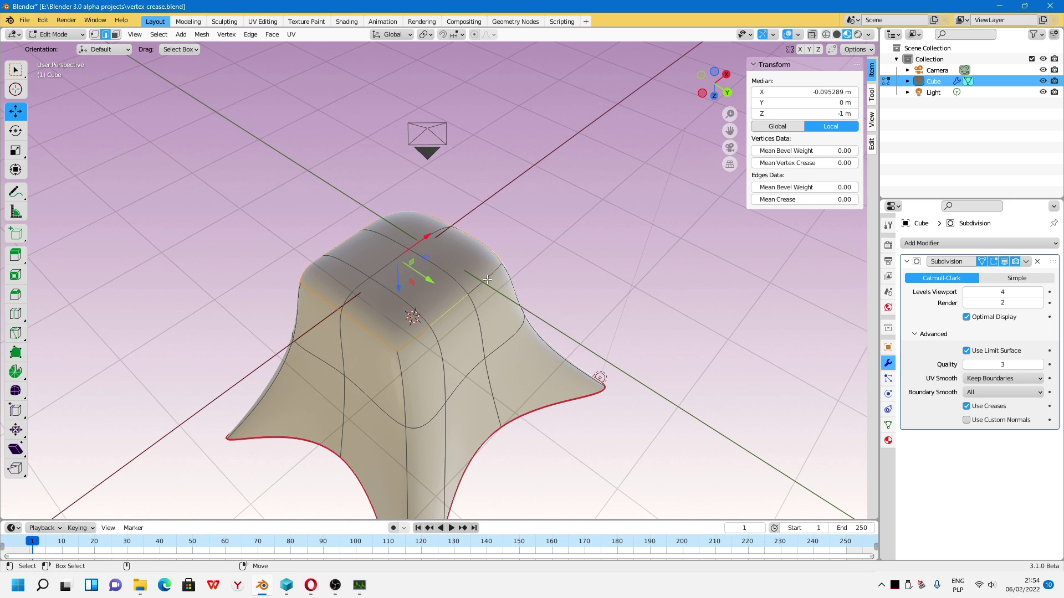
drag(796, 199, 856, 199)
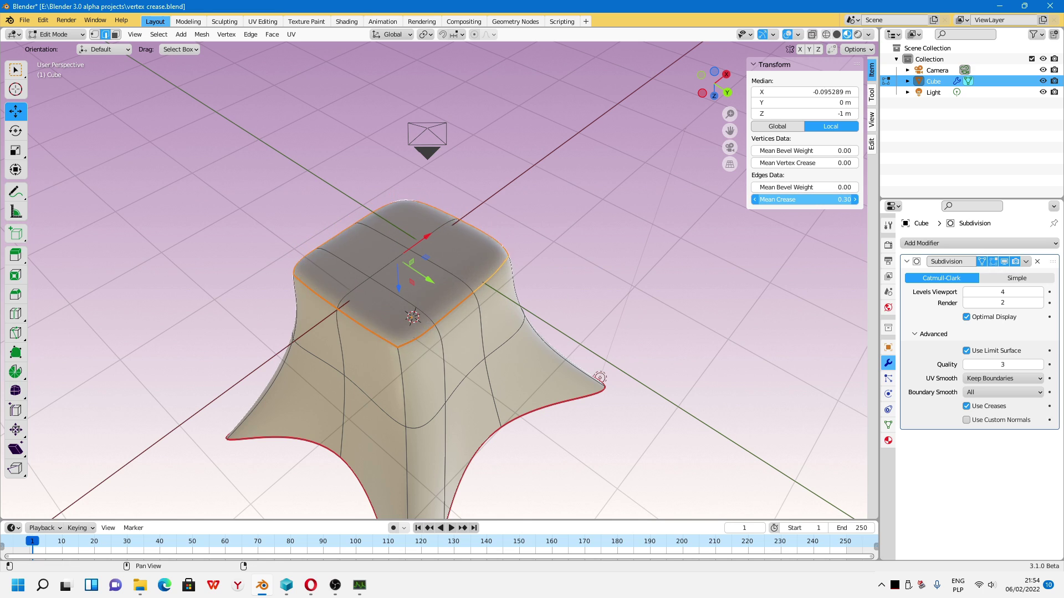
click(621, 218)
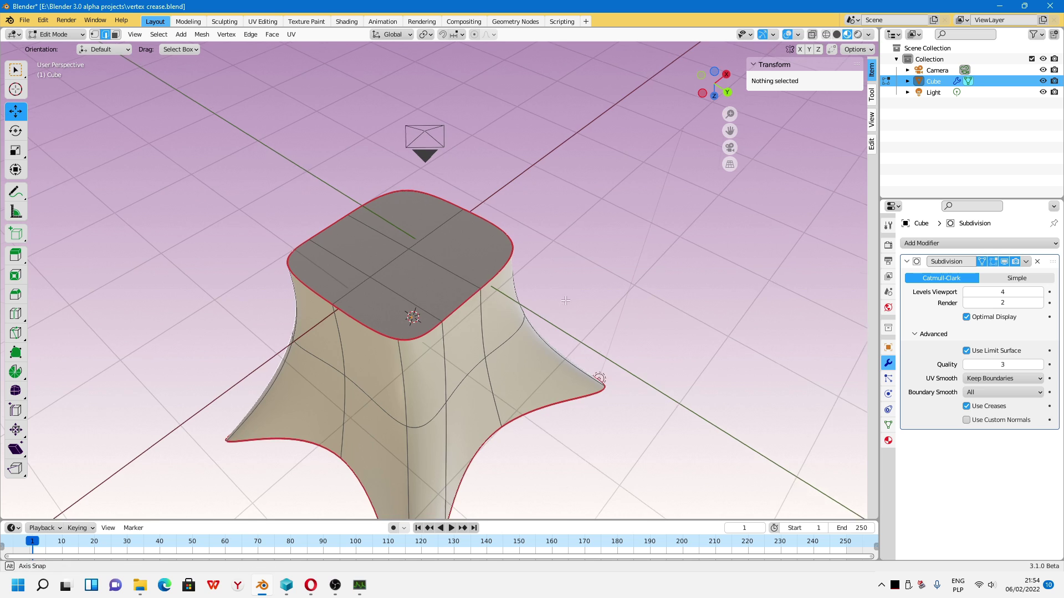
middle_drag(621, 217, 388, 221)
In Object Mode, restore the full subdivision wireframe and set viewport subdivision level to 3.
click(56, 35)
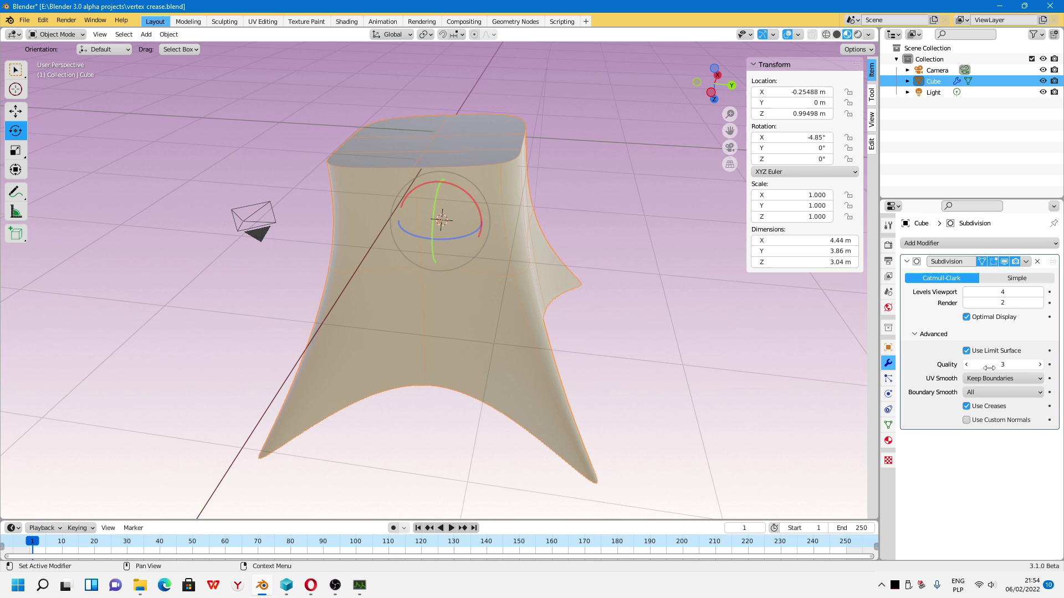
click(967, 318)
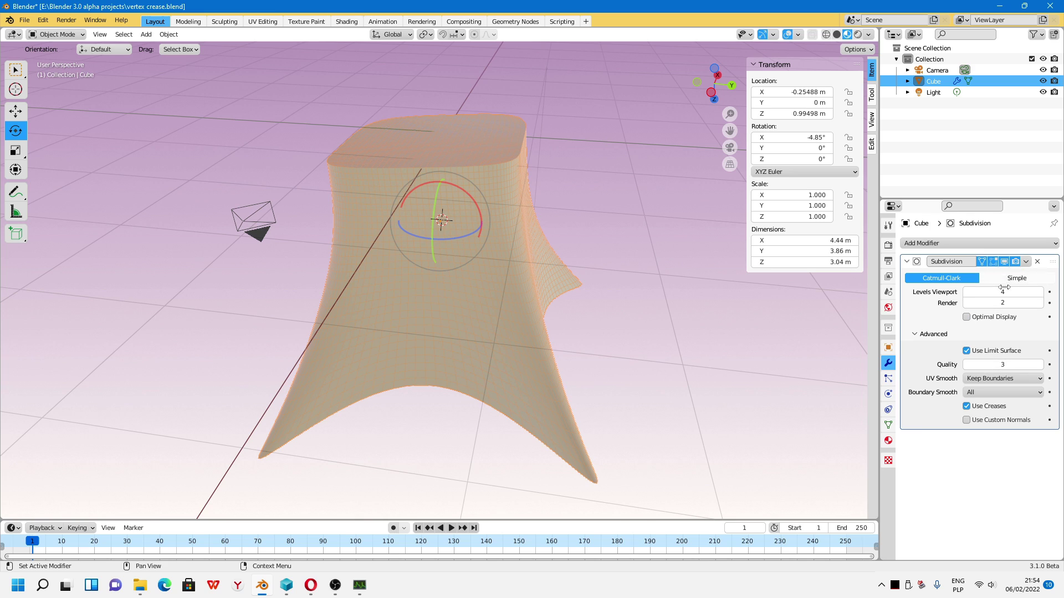
click(966, 292)
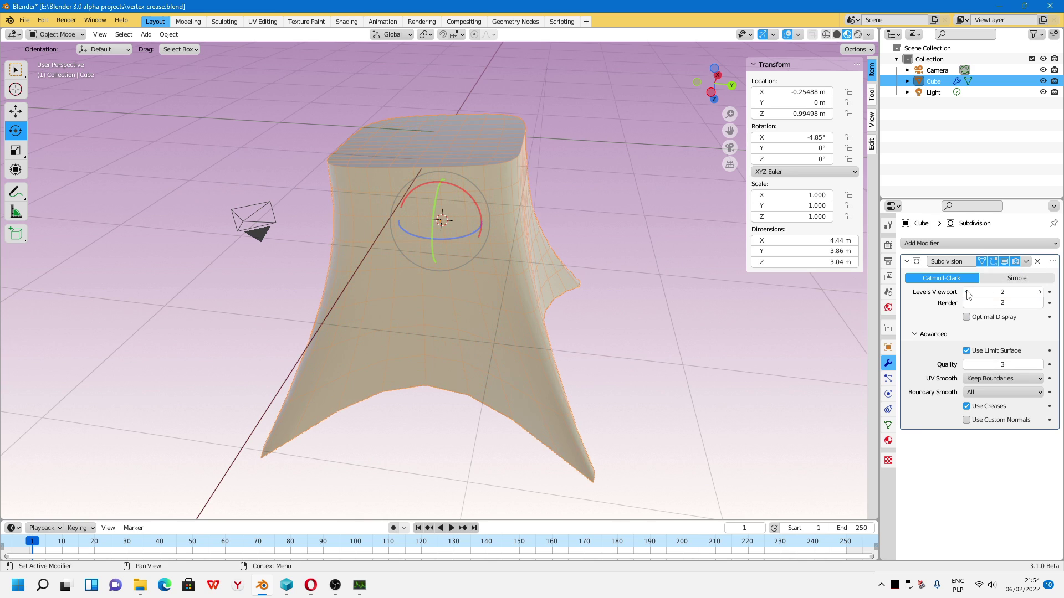
mouse_move(455, 149)
middle_down()
mouse_move(642, 105)
mouse_move(648, 117)
middle_up()
click(1039, 293)
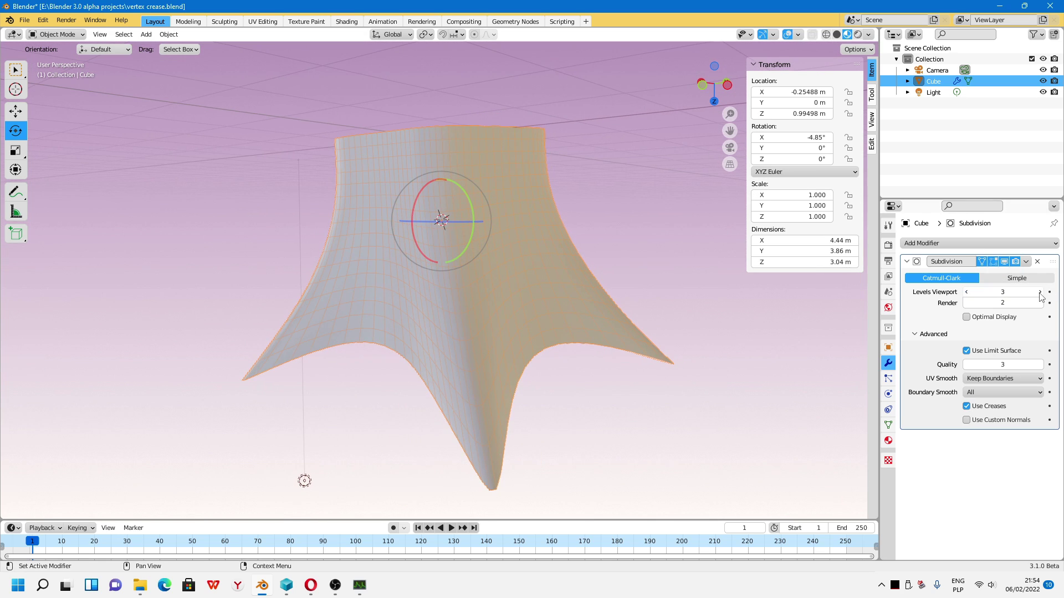
click(1025, 262)
Apply the Subdivision modifier and shade the whole mesh smooth.
click(1002, 272)
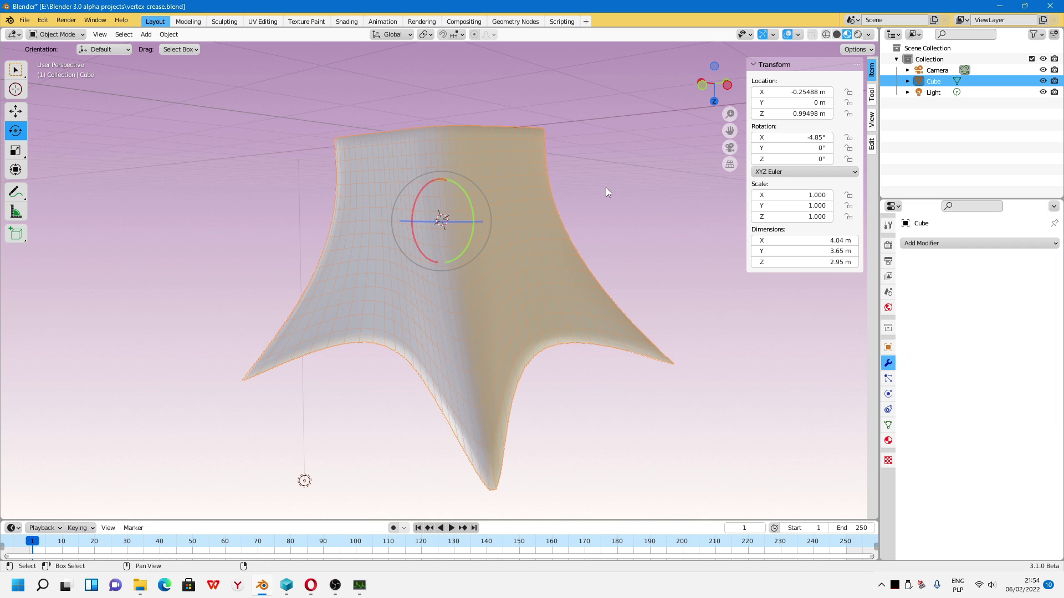
mouse_move(607, 187)
middle_down()
mouse_move(589, 167)
mouse_move(590, 121)
mouse_move(579, 238)
mouse_move(591, 229)
middle_up()
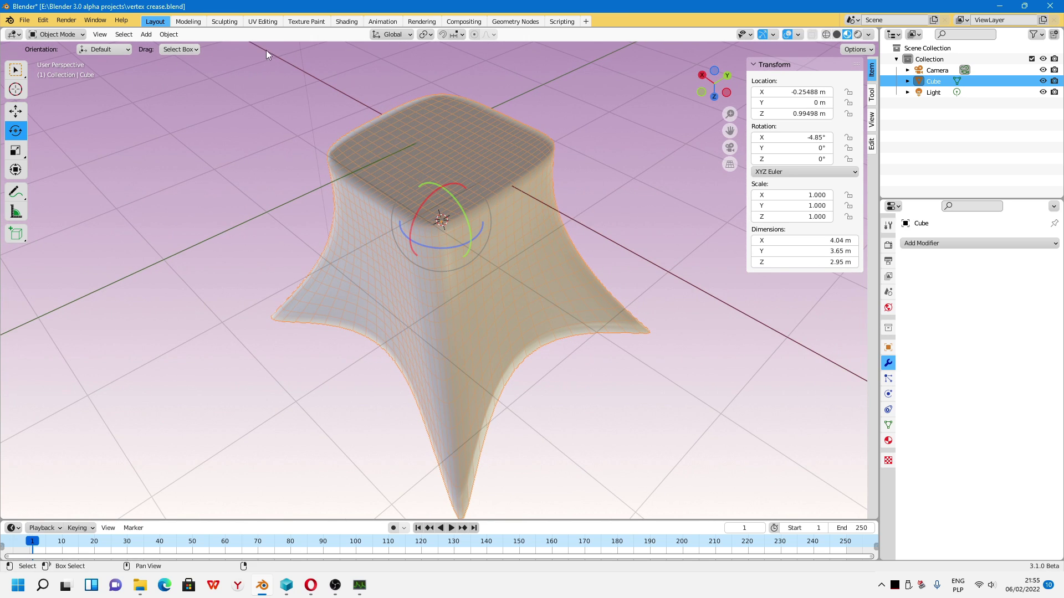
click(174, 36)
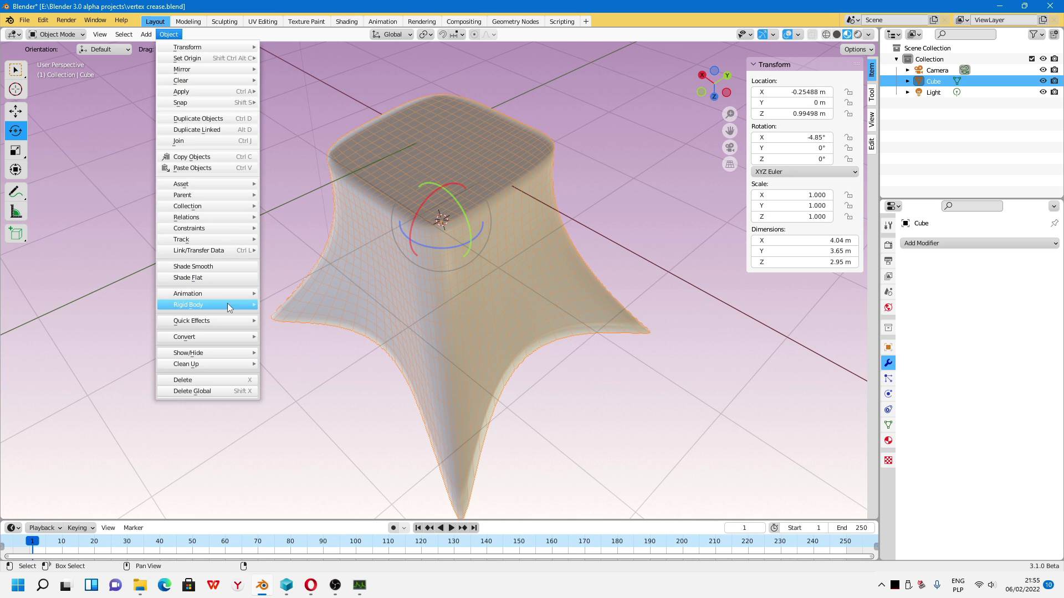
click(220, 268)
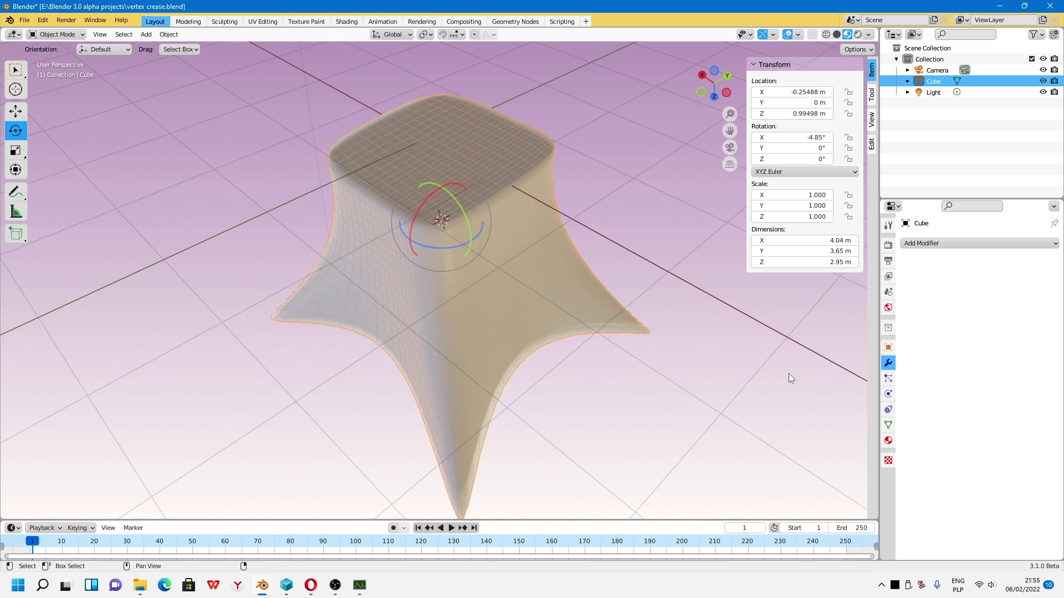
Enable Auto Smooth at 30° in the mesh Normals settings and tilt the cube −9.08° on Y.
click(888, 425)
click(921, 460)
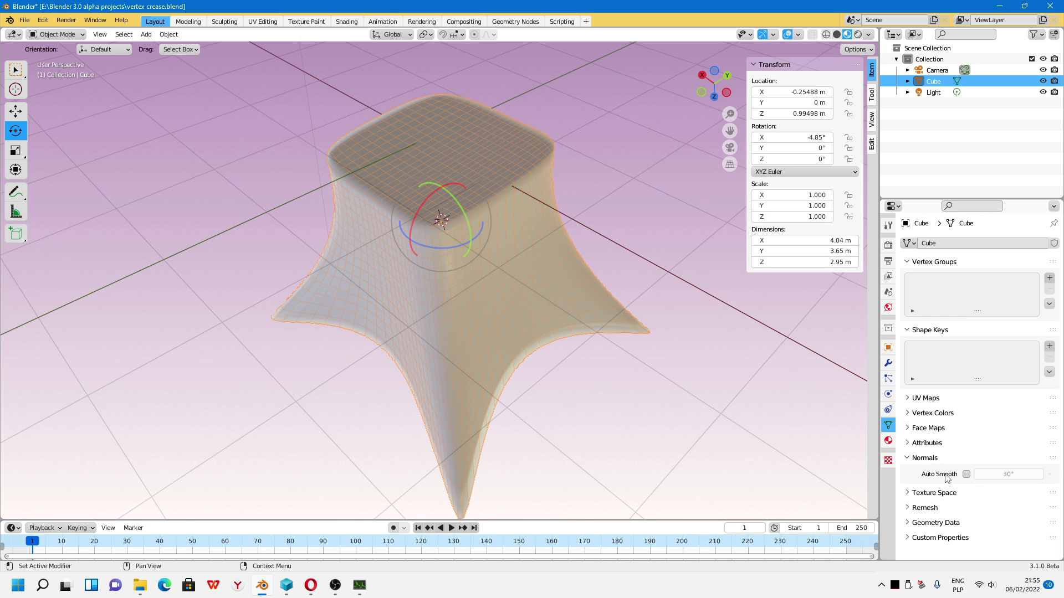
click(966, 474)
mouse_move(634, 413)
middle_down()
mouse_move(693, 398)
mouse_move(705, 412)
mouse_move(790, 401)
mouse_move(745, 378)
mouse_move(786, 337)
mouse_move(744, 385)
mouse_move(684, 341)
mouse_move(703, 226)
mouse_move(681, 68)
mouse_move(619, 277)
mouse_move(687, 357)
mouse_move(637, 332)
mouse_move(443, 282)
middle_up()
mouse_move(443, 280)
mouse_down()
mouse_move(428, 264)
mouse_move(424, 286)
mouse_up()
Open Preferences and check that GPU Subdivision is enabled in the Viewport settings.
click(42, 20)
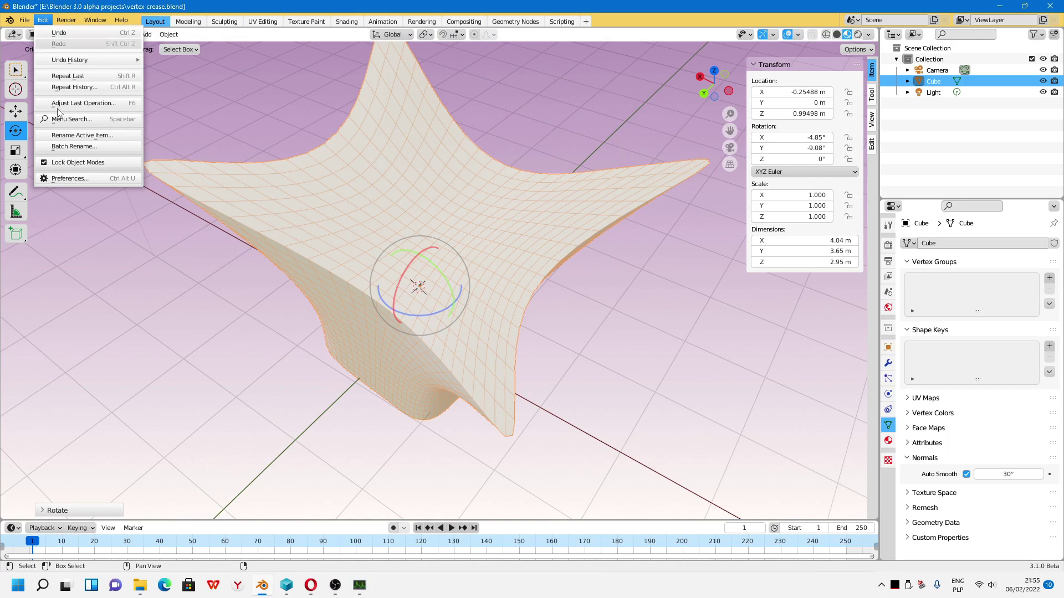
click(71, 176)
click(138, 299)
scroll(212, 294, down, 1)
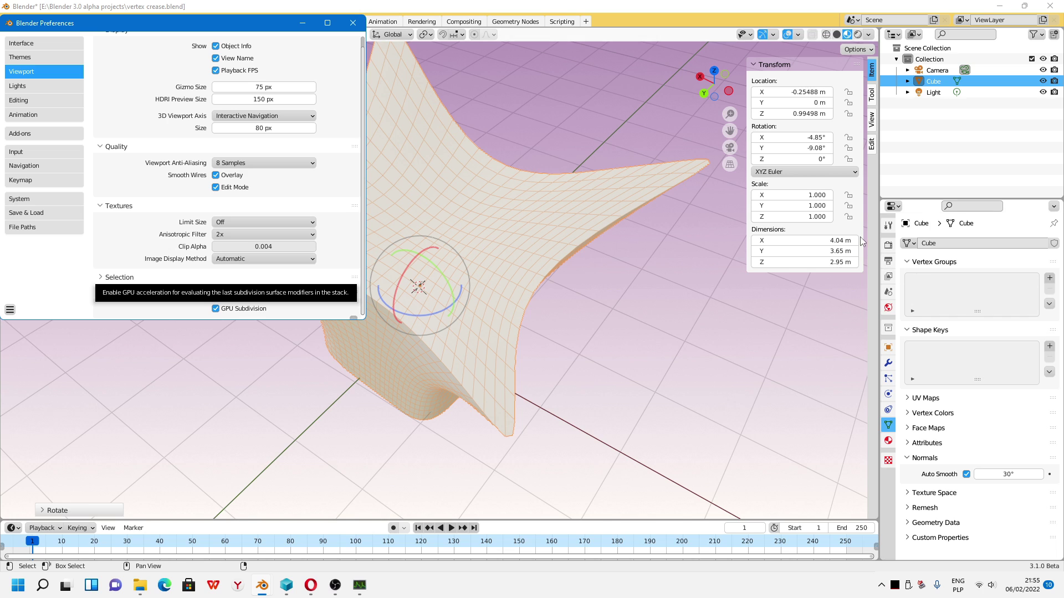
Rotate the cube on Y and X until its rotation is near level (−0.882°, 2.08°, 0.144°).
click(888, 363)
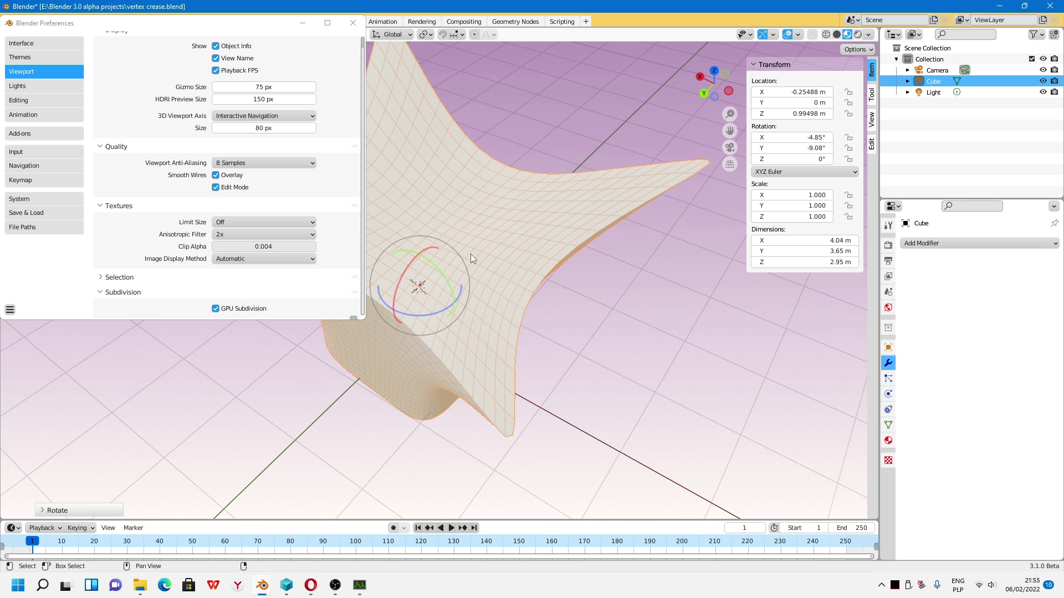
drag(459, 281, 445, 266)
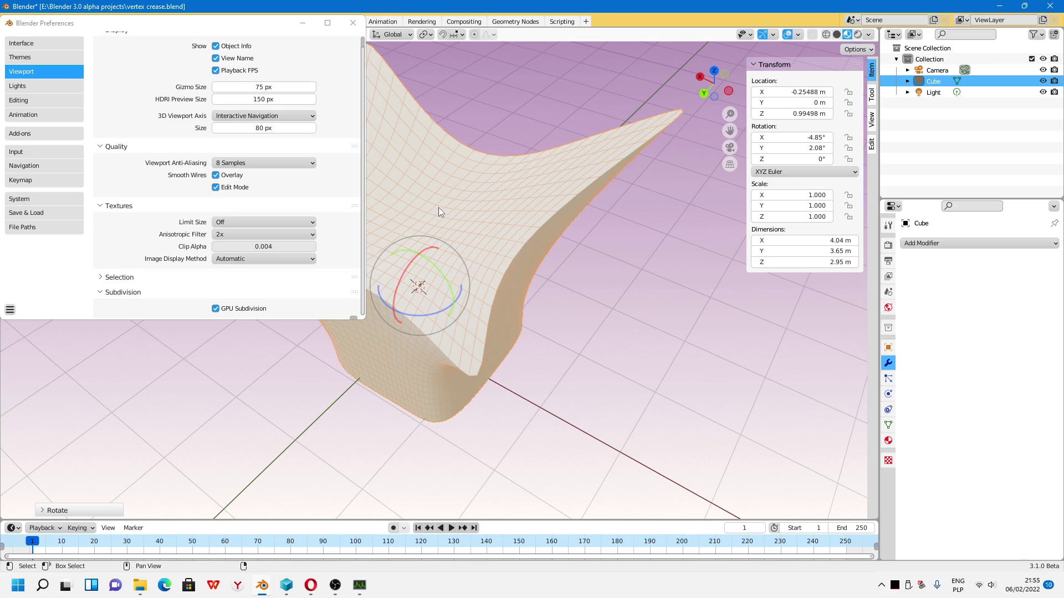
middle_drag(441, 174, 640, 218)
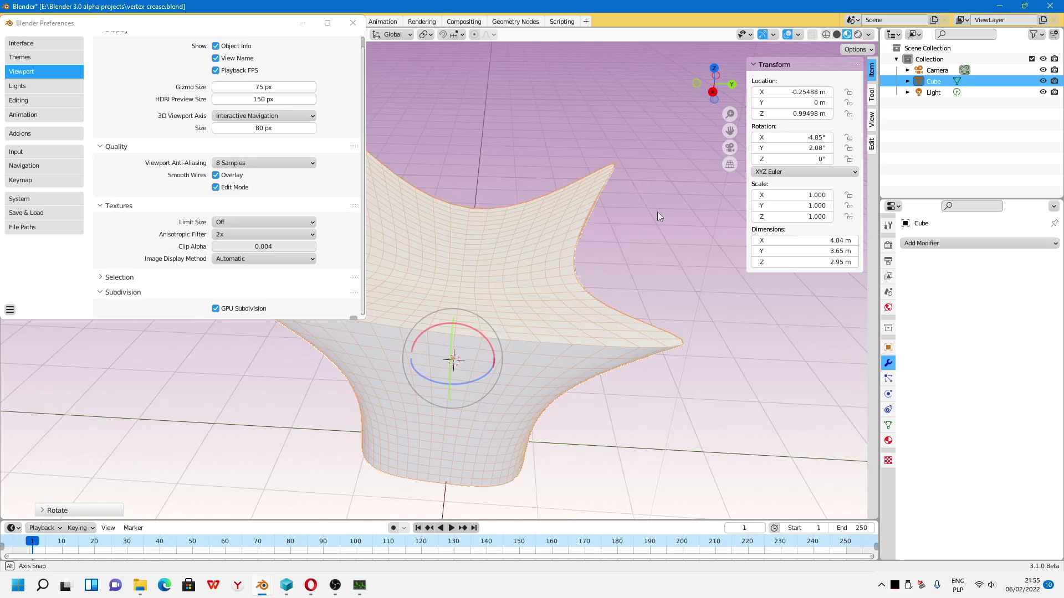
drag(476, 334, 435, 280)
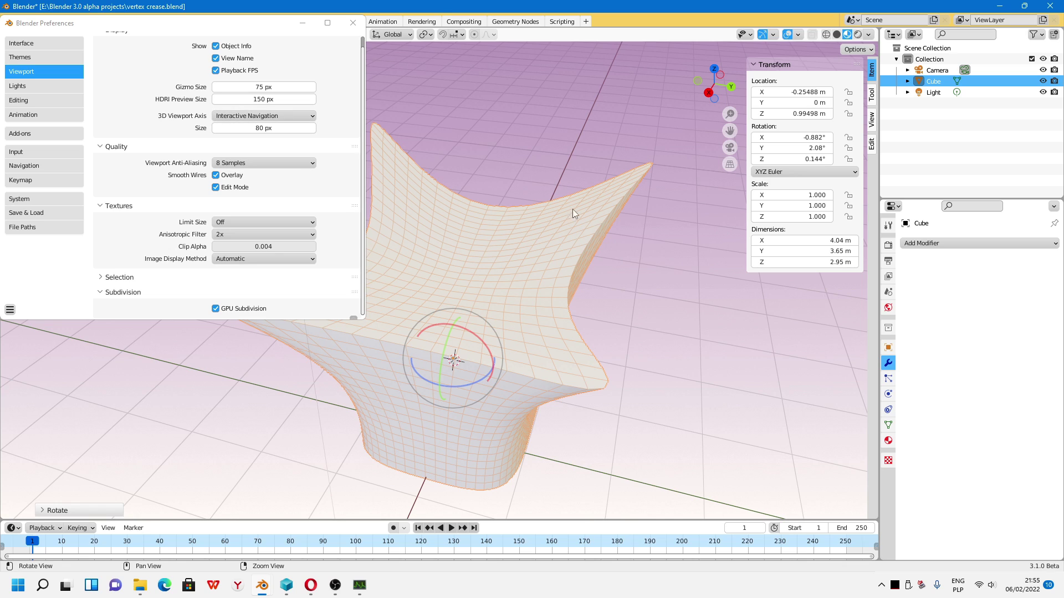
middle_drag(572, 208, 261, 316)
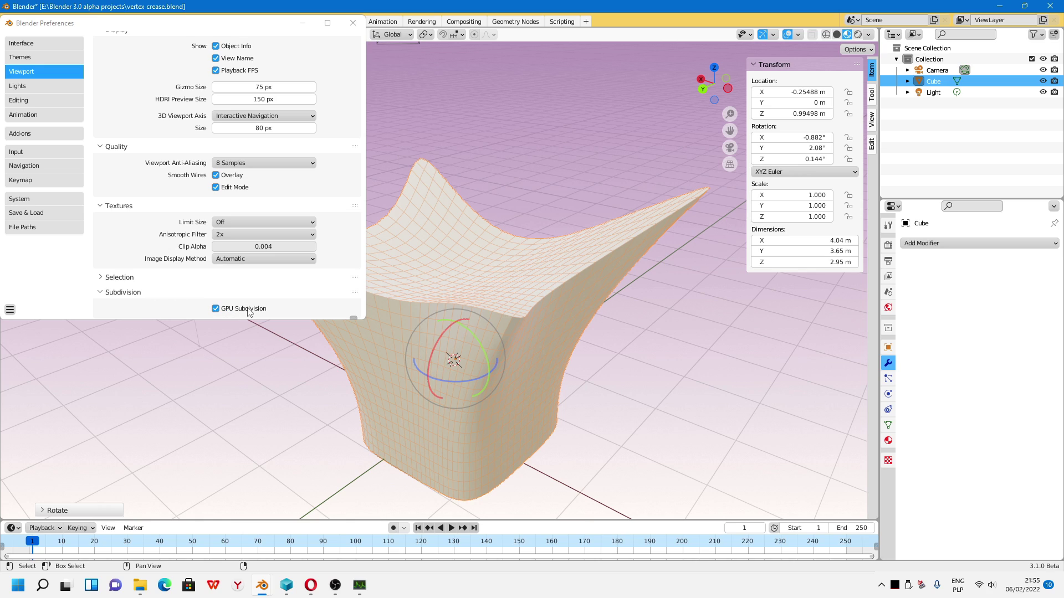
mouse_move(574, 217)
middle_down()
mouse_move(488, 212)
mouse_move(439, 223)
middle_up()
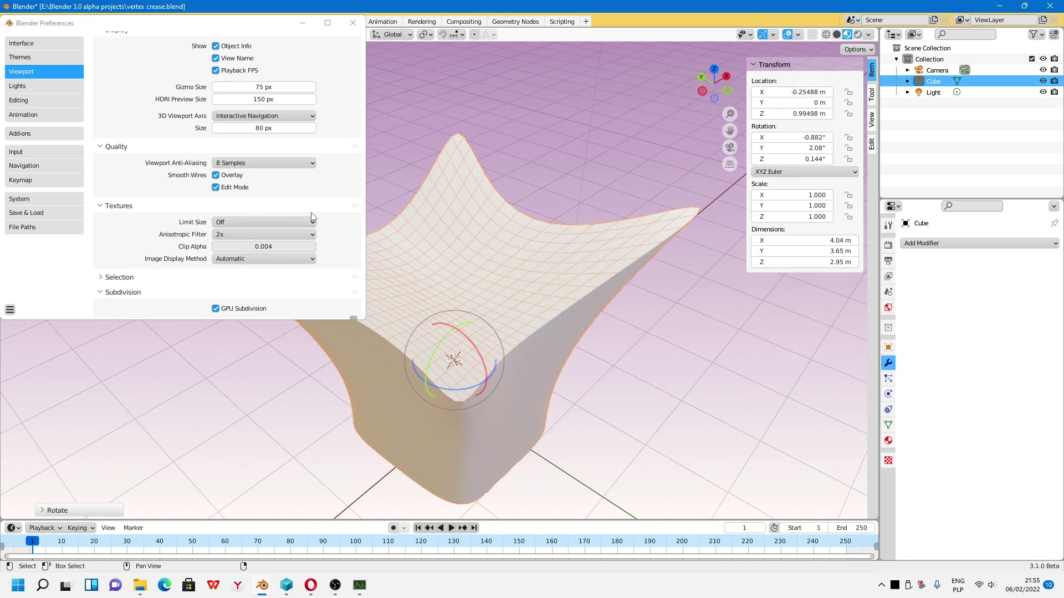
Set Viewport Anti-Aliasing to 5 Samples in Preferences.
click(231, 163)
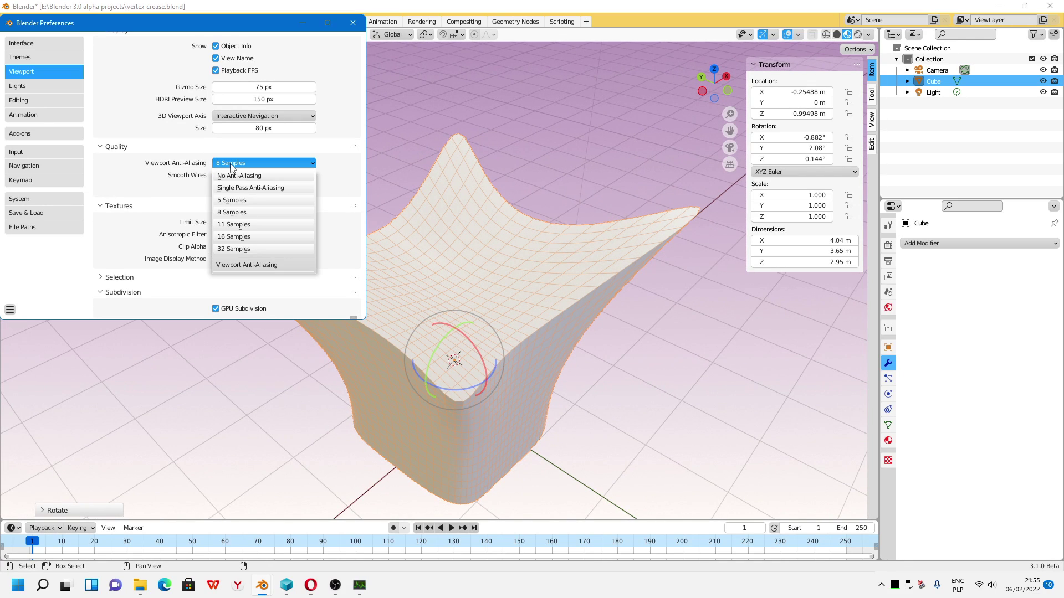
click(242, 202)
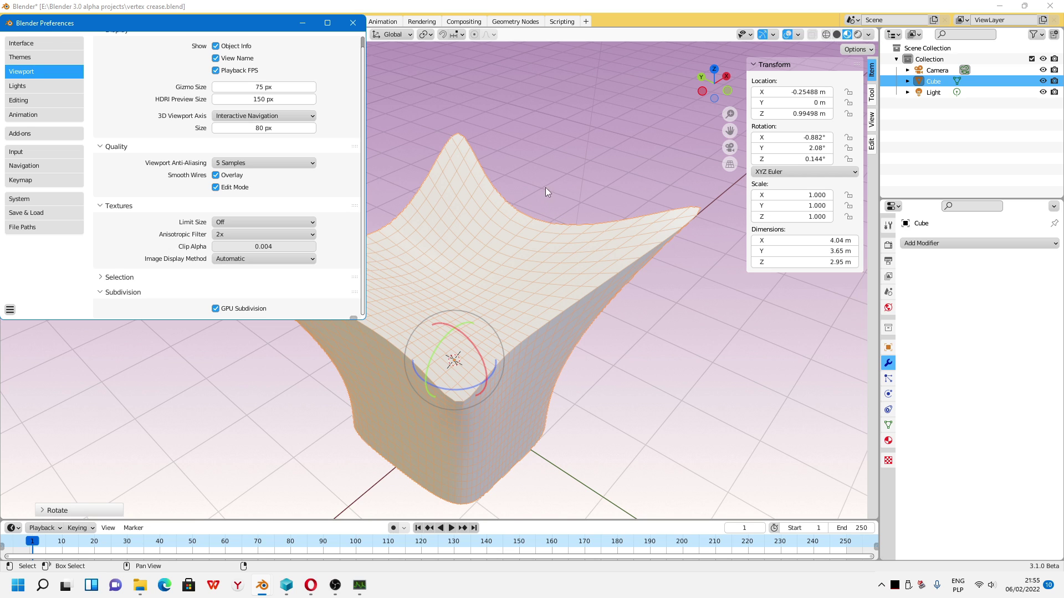
click(594, 183)
middle_drag(594, 183, 561, 197)
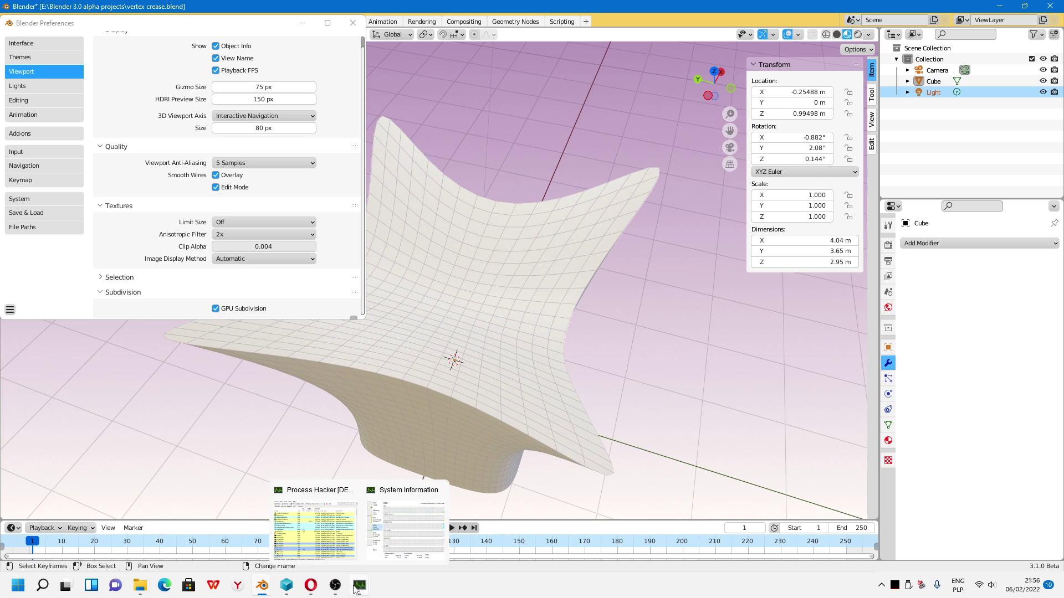
Review per-core CPU and GPU usage graphs in Process Hacker's System Information, then minimize it.
click(359, 586)
click(400, 521)
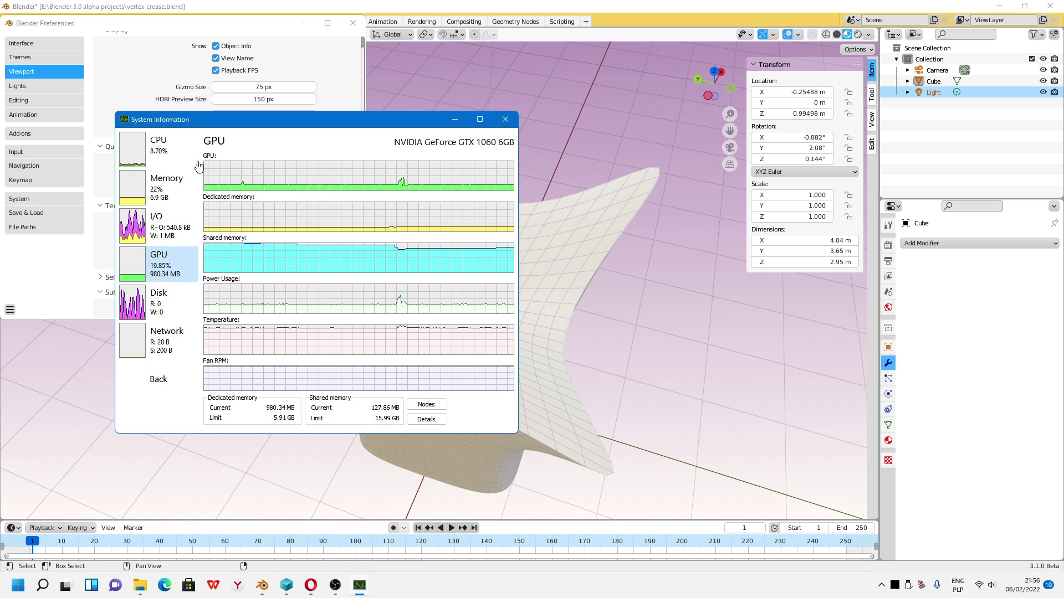
click(159, 147)
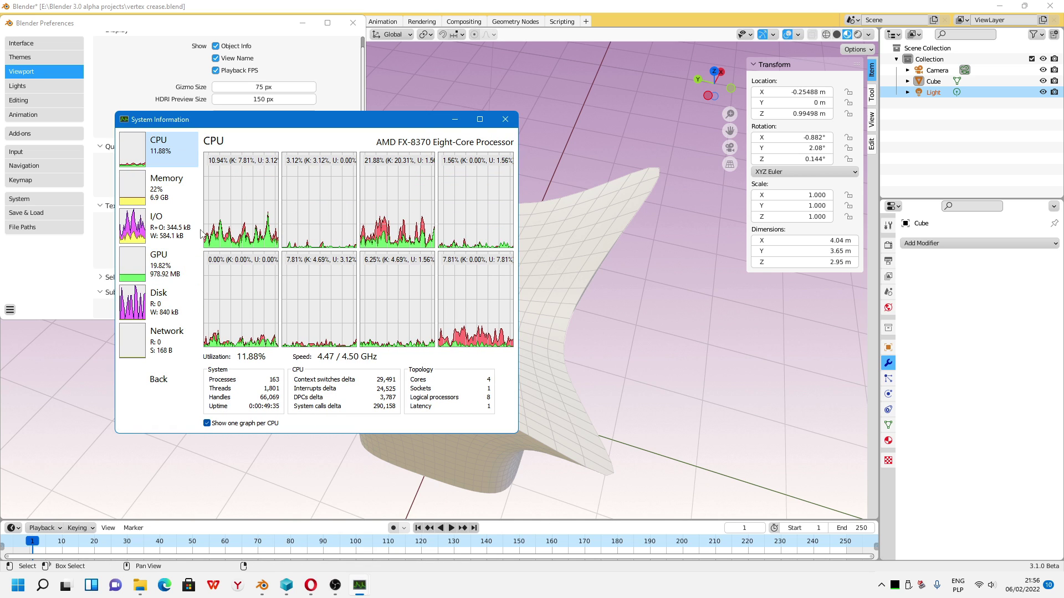
click(168, 266)
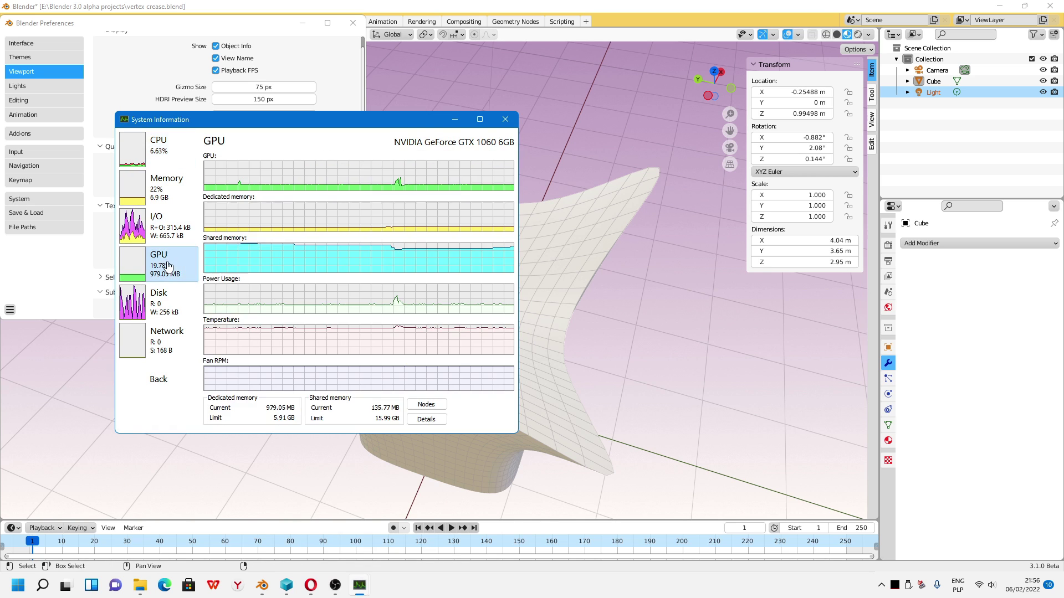
click(455, 119)
Close Blender Preferences, select the Cube, and glance at the system monitor before returning to Blender.
click(303, 22)
middle_drag(388, 289, 466, 247)
click(501, 350)
mouse_move(501, 350)
middle_down()
mouse_move(407, 205)
mouse_move(463, 180)
mouse_move(527, 235)
mouse_move(480, 194)
mouse_move(478, 250)
mouse_move(534, 234)
middle_up()
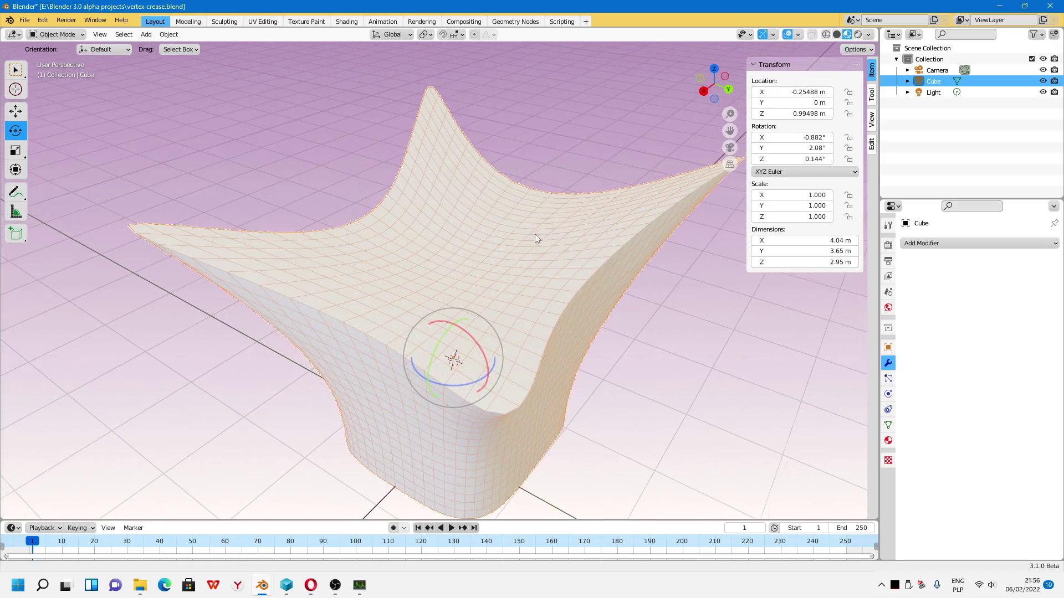
click(407, 524)
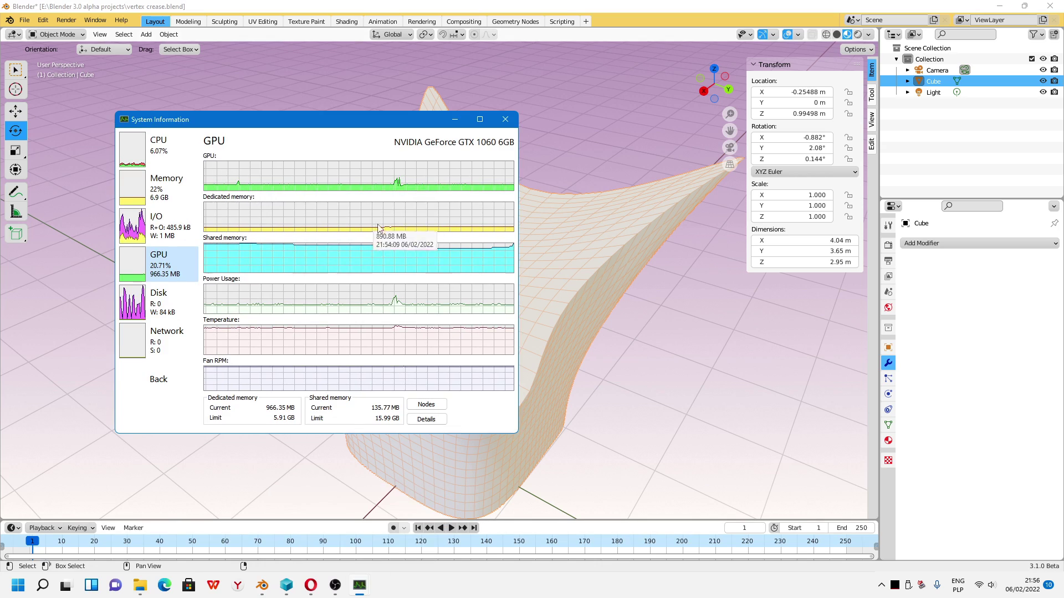
click(454, 135)
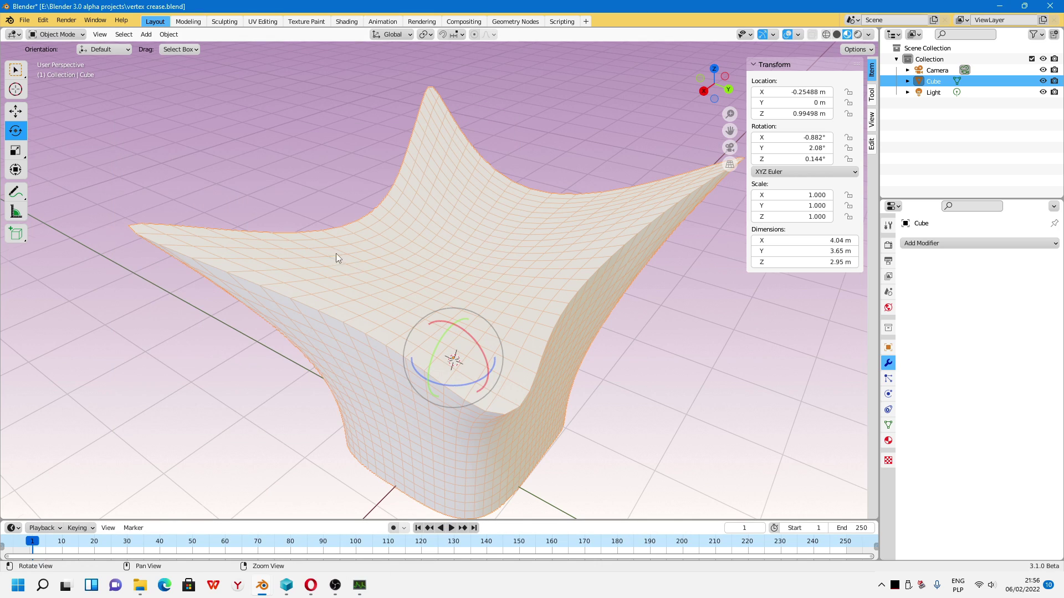
mouse_move(336, 254)
middle_down()
mouse_move(402, 136)
mouse_move(546, 324)
mouse_move(587, 191)
mouse_move(590, 224)
mouse_move(614, 241)
mouse_move(565, 344)
mouse_move(561, 278)
mouse_move(540, 342)
mouse_move(570, 324)
mouse_move(554, 297)
mouse_move(511, 271)
mouse_move(532, 302)
mouse_move(537, 361)
middle_up()
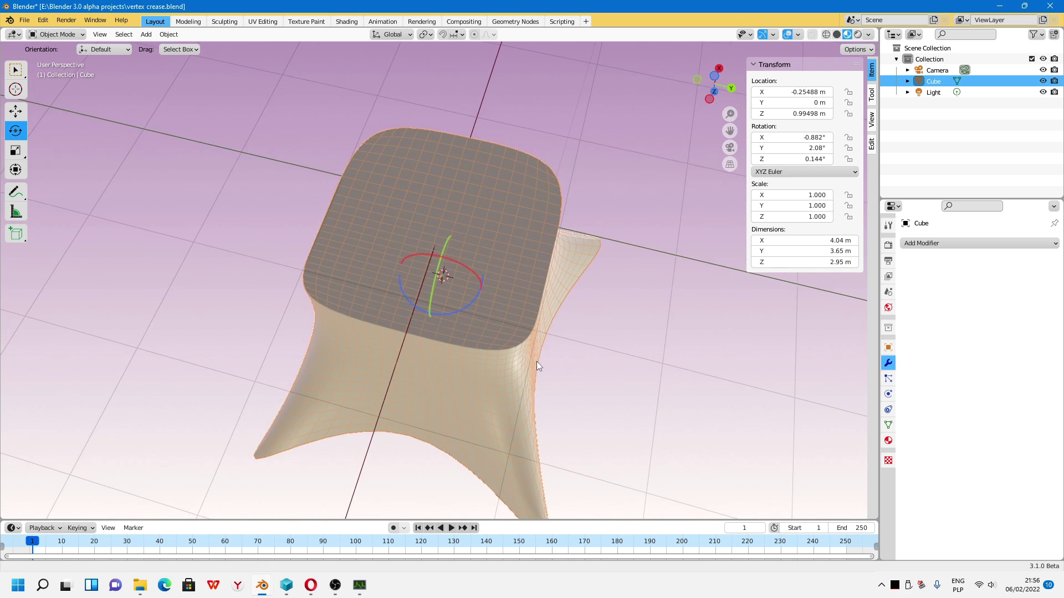
click(65, 35)
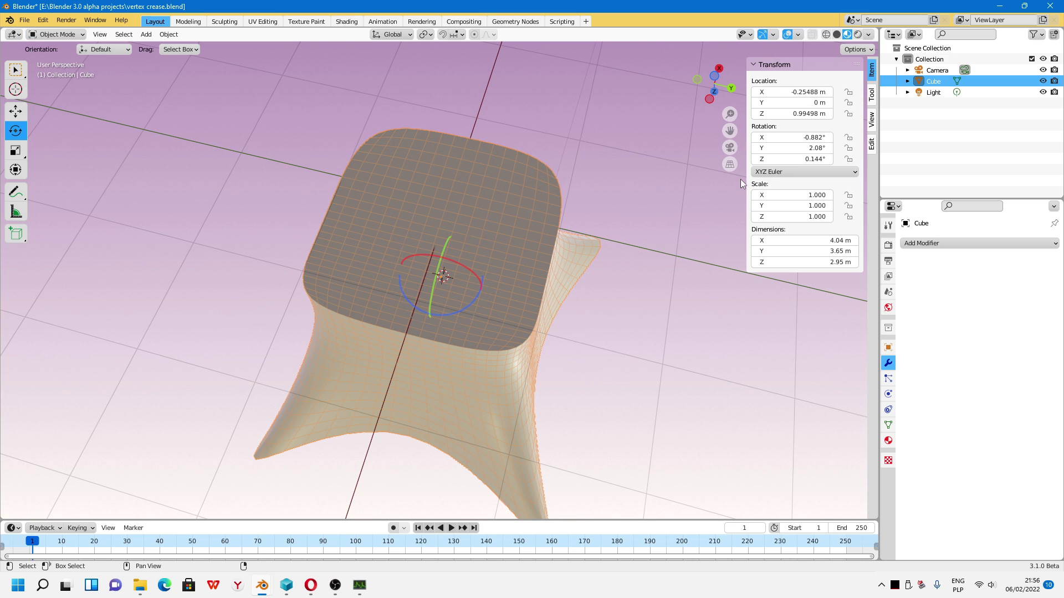
mouse_move(531, 177)
middle_down()
mouse_move(511, 192)
mouse_move(524, 216)
mouse_move(570, 222)
mouse_move(487, 174)
mouse_move(560, 121)
mouse_move(500, 84)
middle_up()
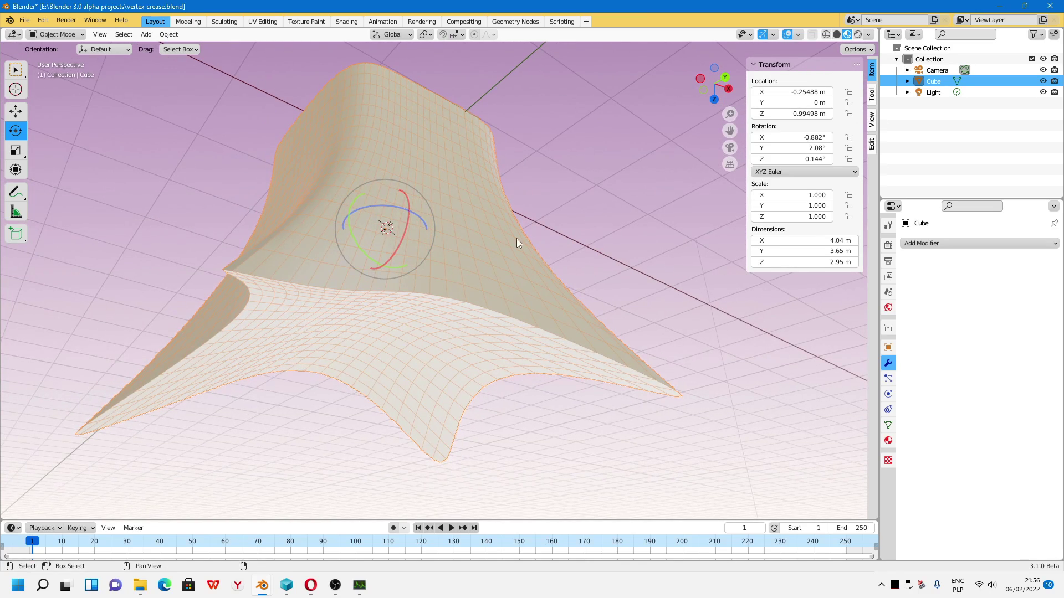
mouse_move(516, 238)
middle_down()
mouse_move(598, 241)
mouse_move(533, 218)
middle_up()
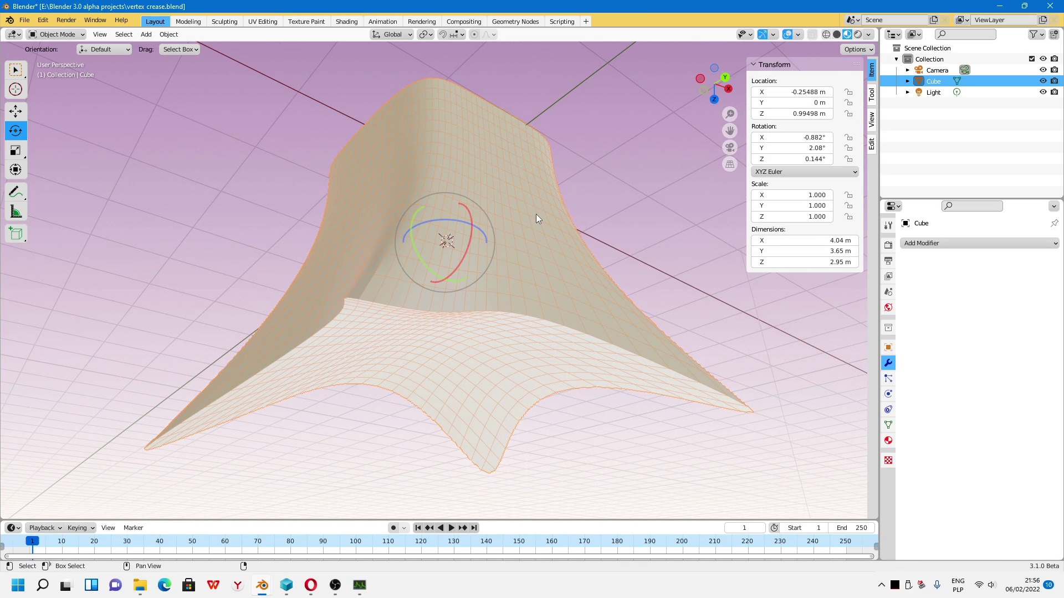